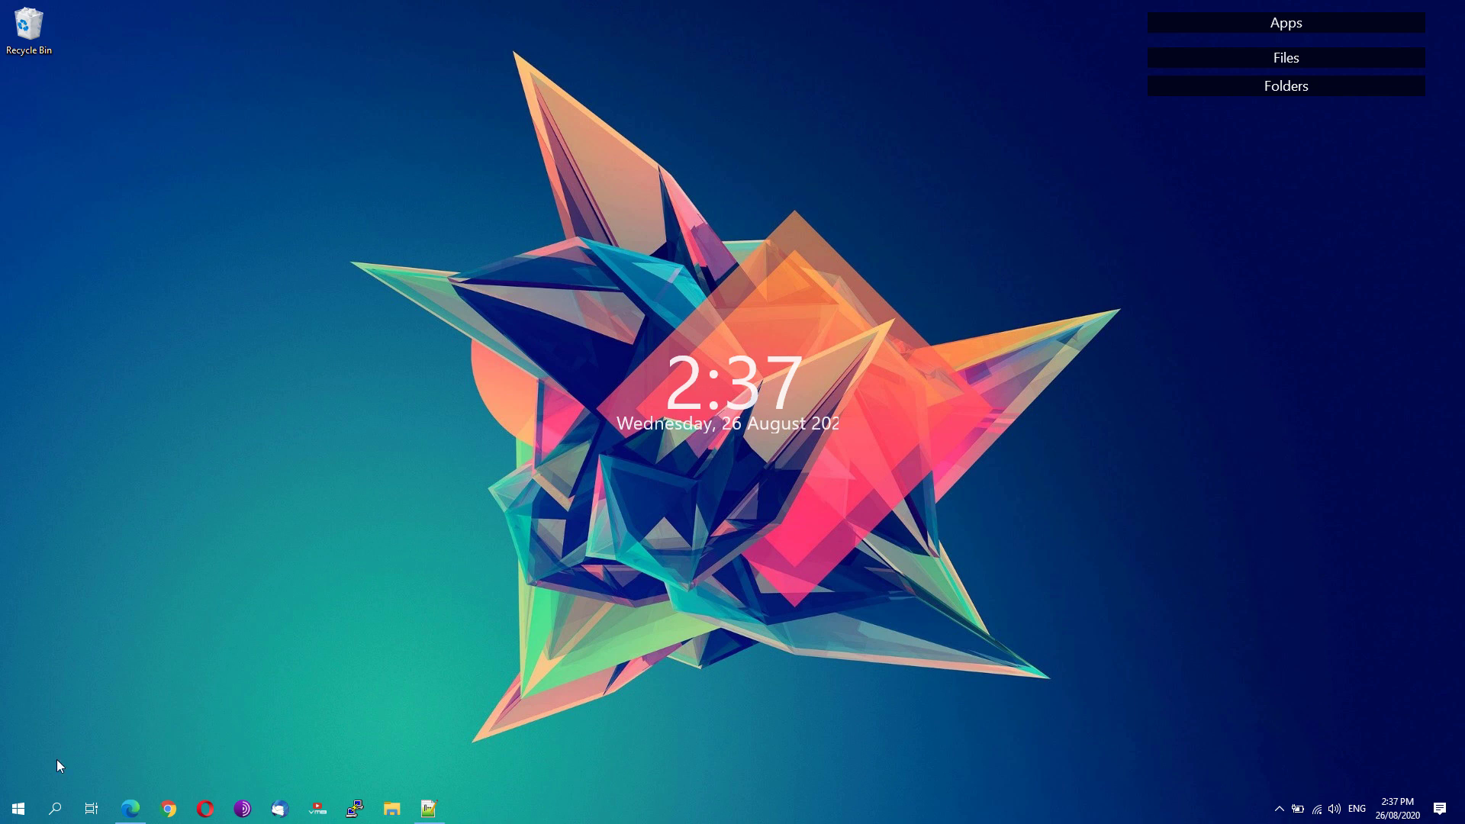
Step: Launch The Sims 4 from a Start search for 'the' and dismiss the MSVCP120.dll error
left_click(18, 808)
type("the")
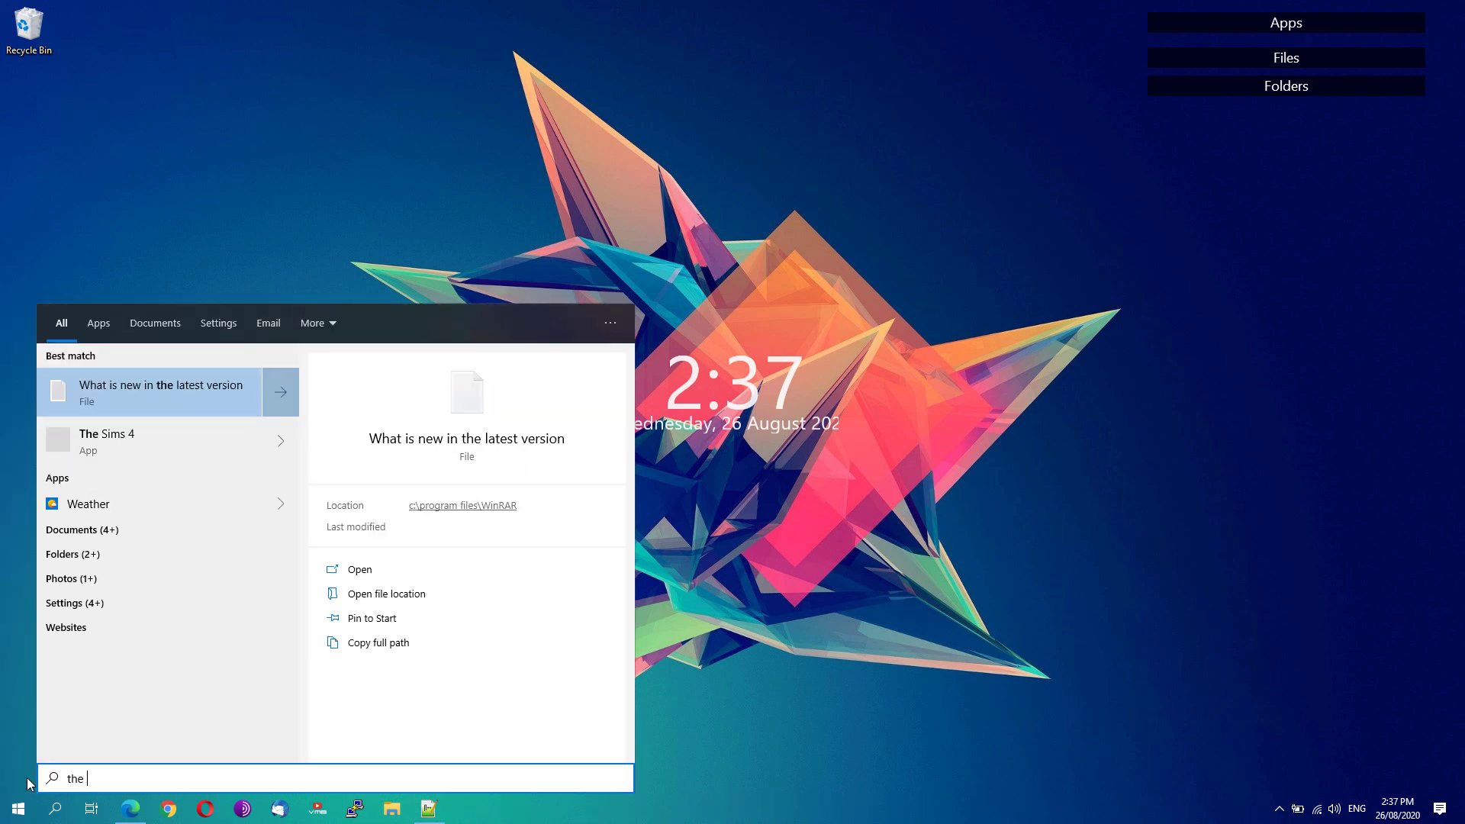
left_click(106, 441)
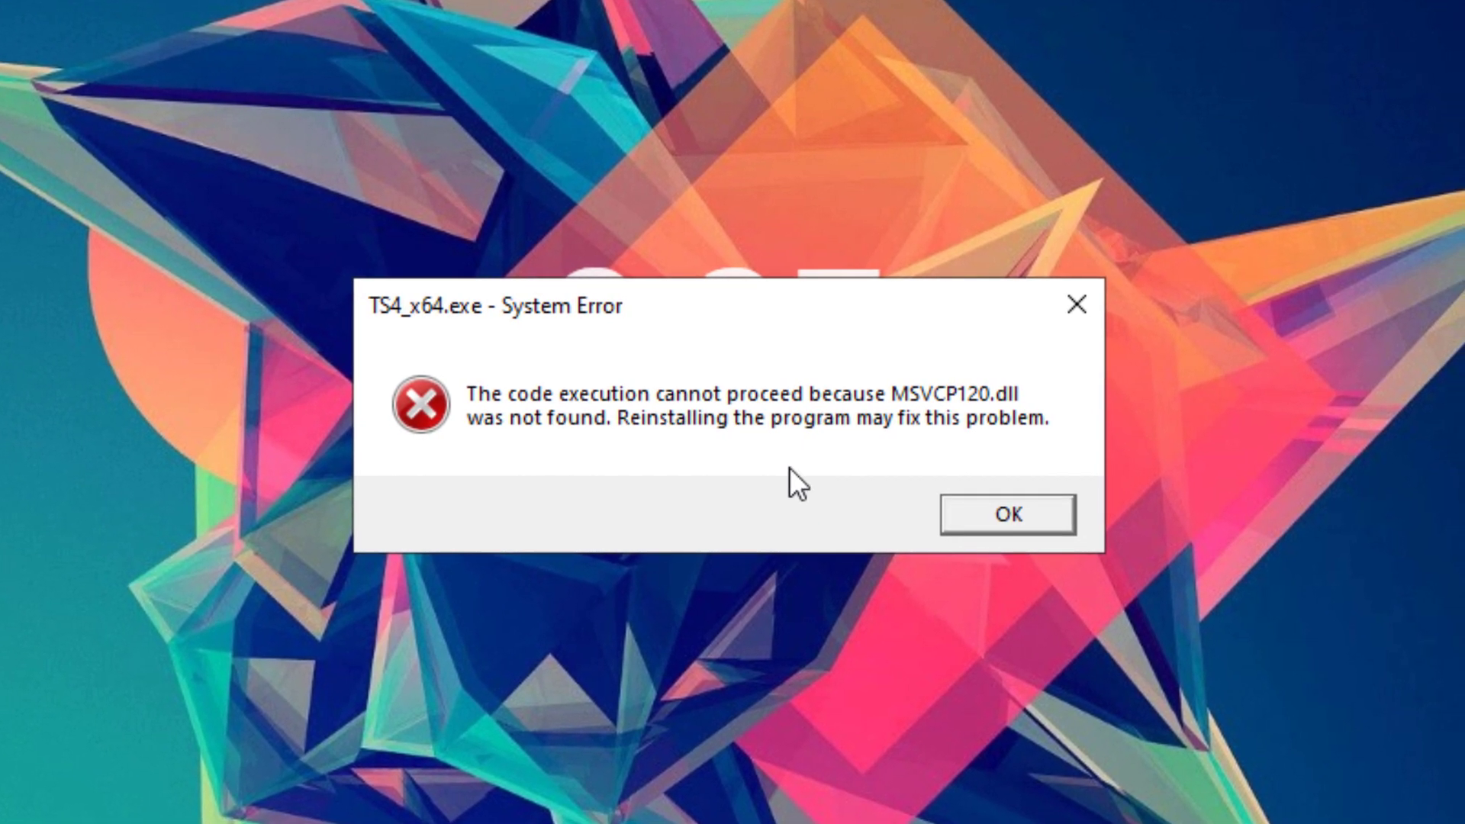
left_click(986, 519)
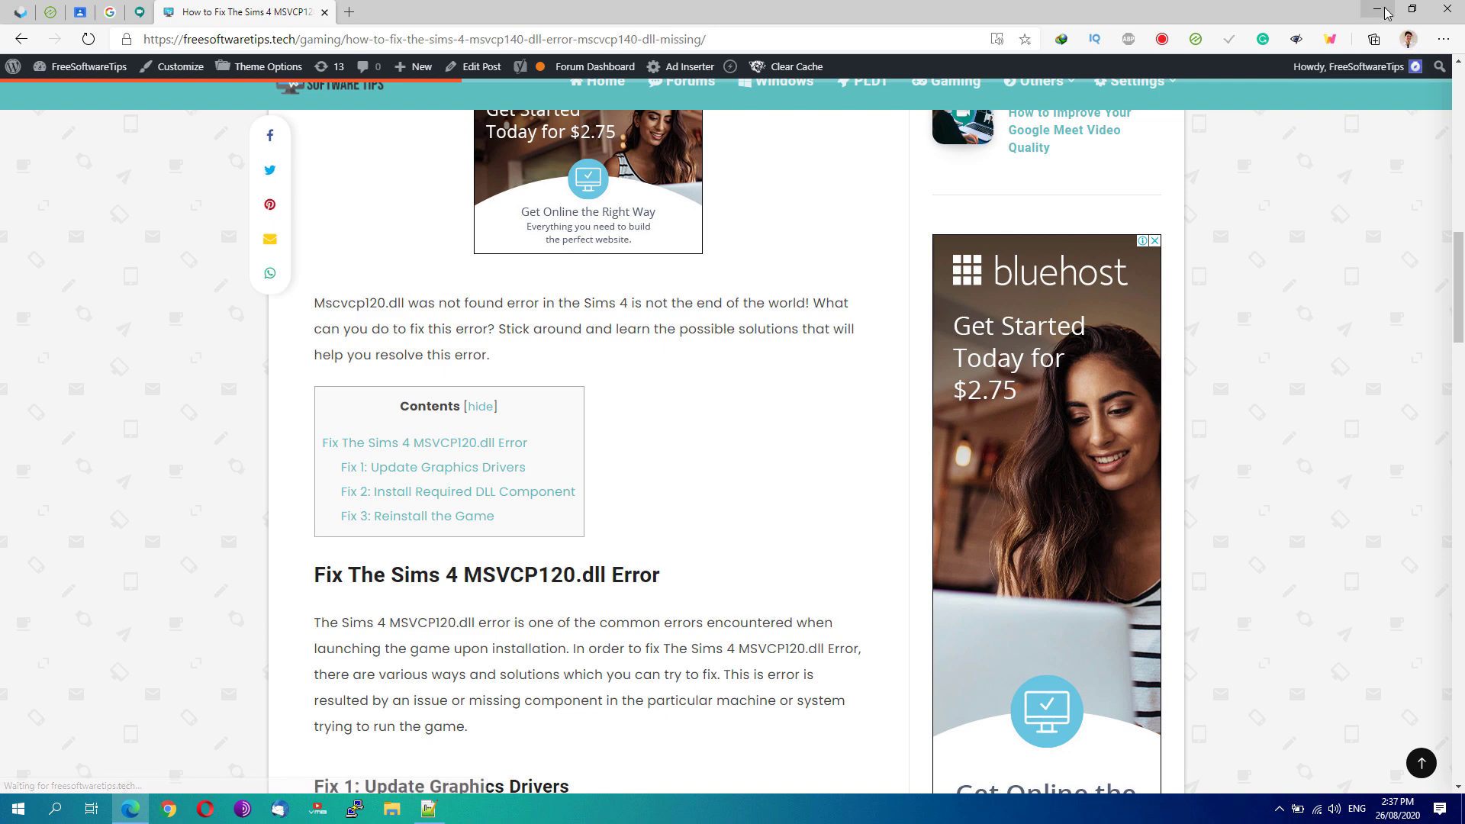
Step: Scroll the Edge article to Fix 1: Update Graphics Drivers, highlight its heading, then minimize the browser
scroll(635, 366, "down", 4)
left_click_drag(597, 462, 364, 453)
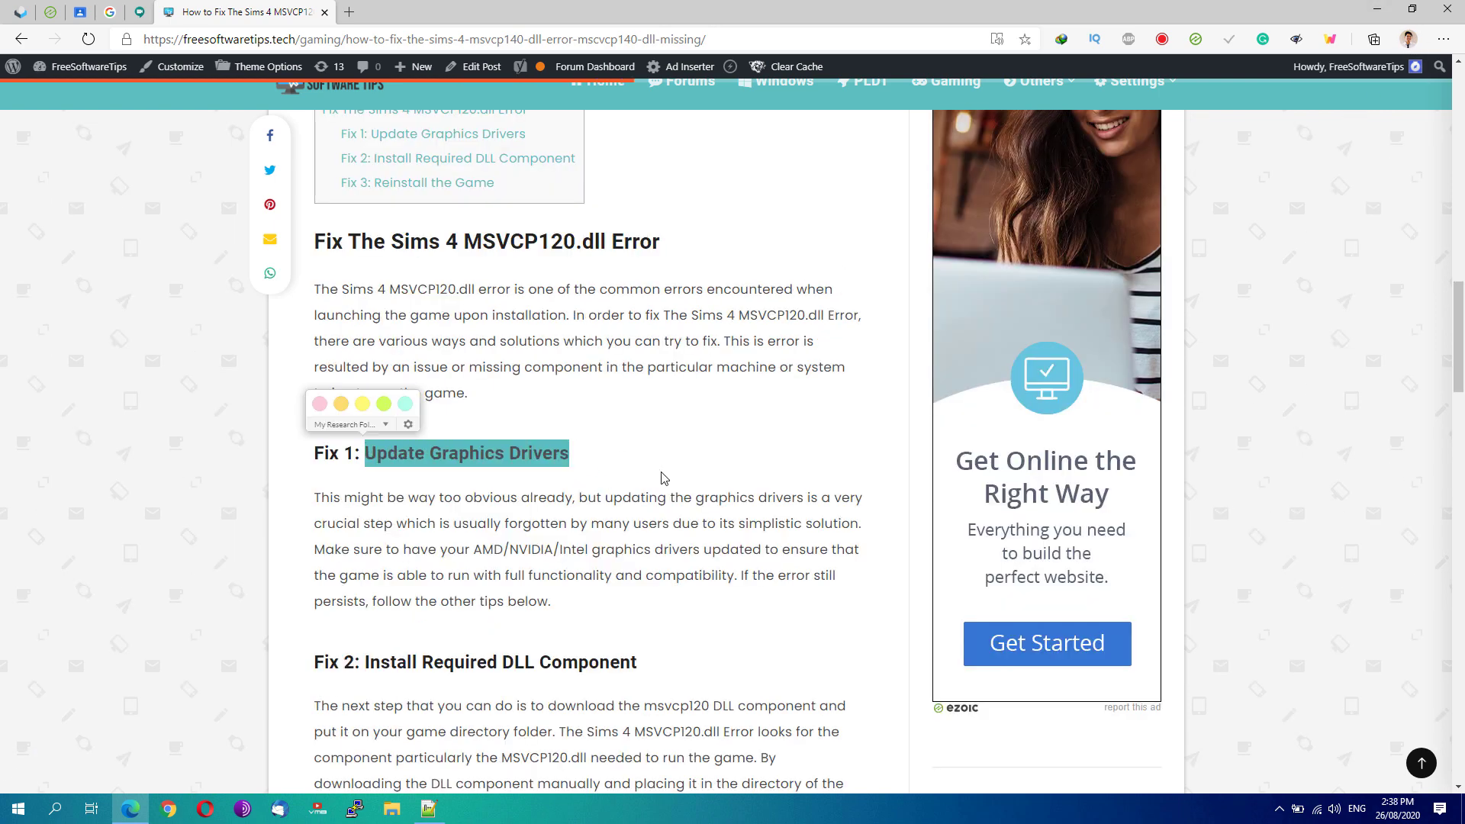
left_click(664, 480)
left_click(1377, 8)
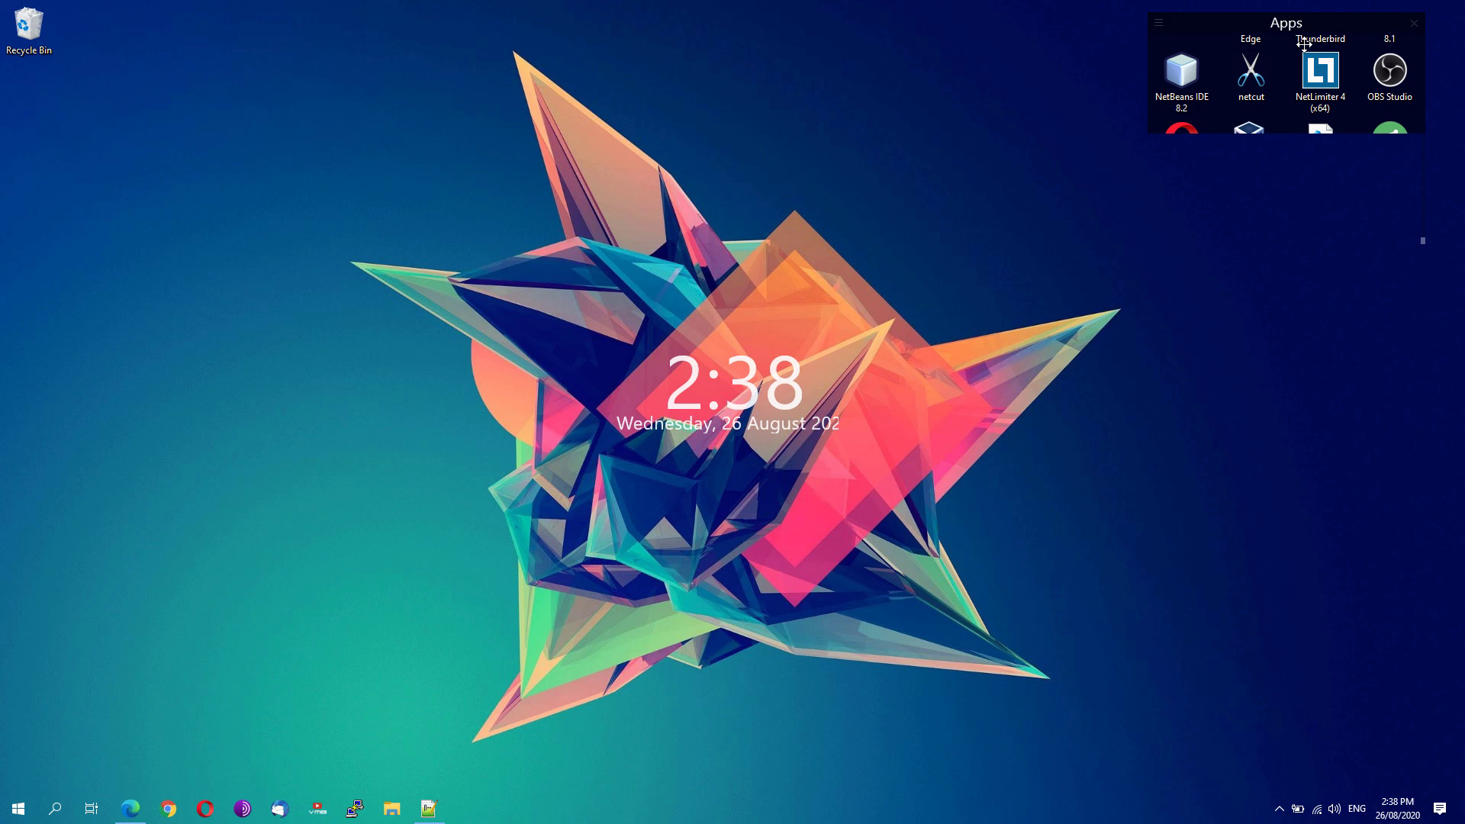
Step: Open AMD Radeon Software from the hidden tray icons and check for updates, confirming driver 20.8.2 is Up To Date
left_click(1280, 809)
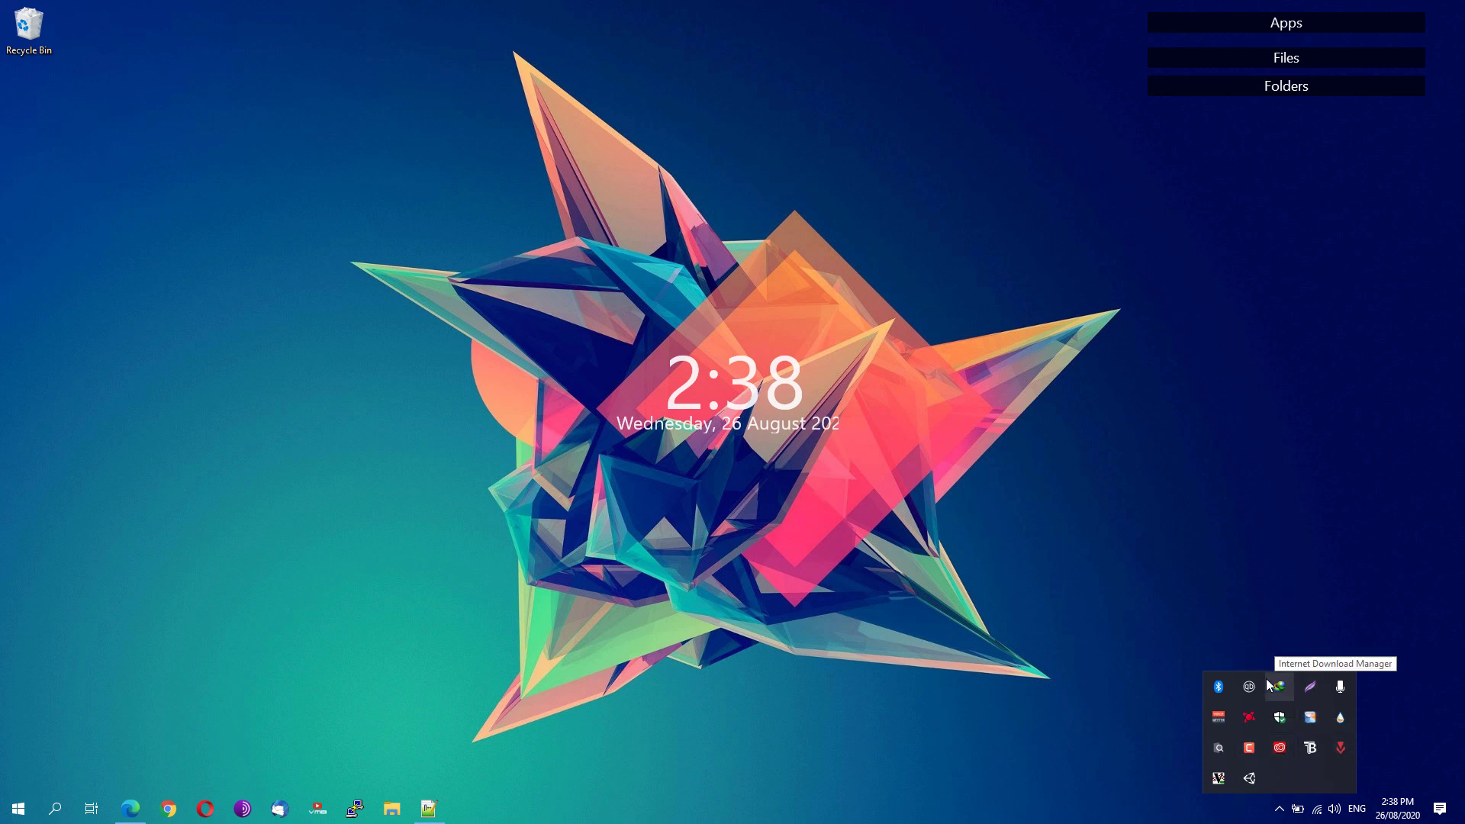
left_click(1256, 722)
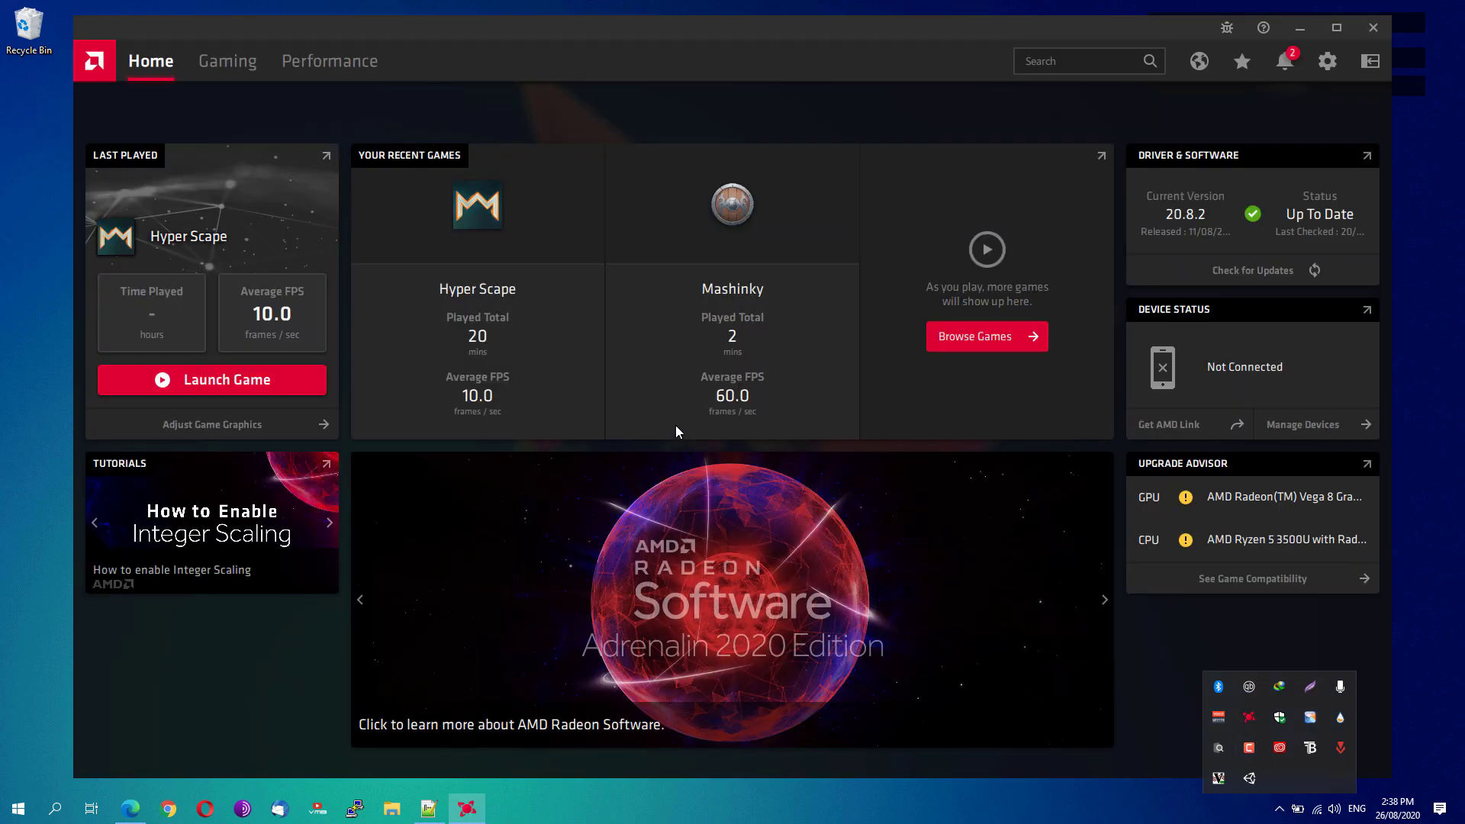
left_click(17, 808)
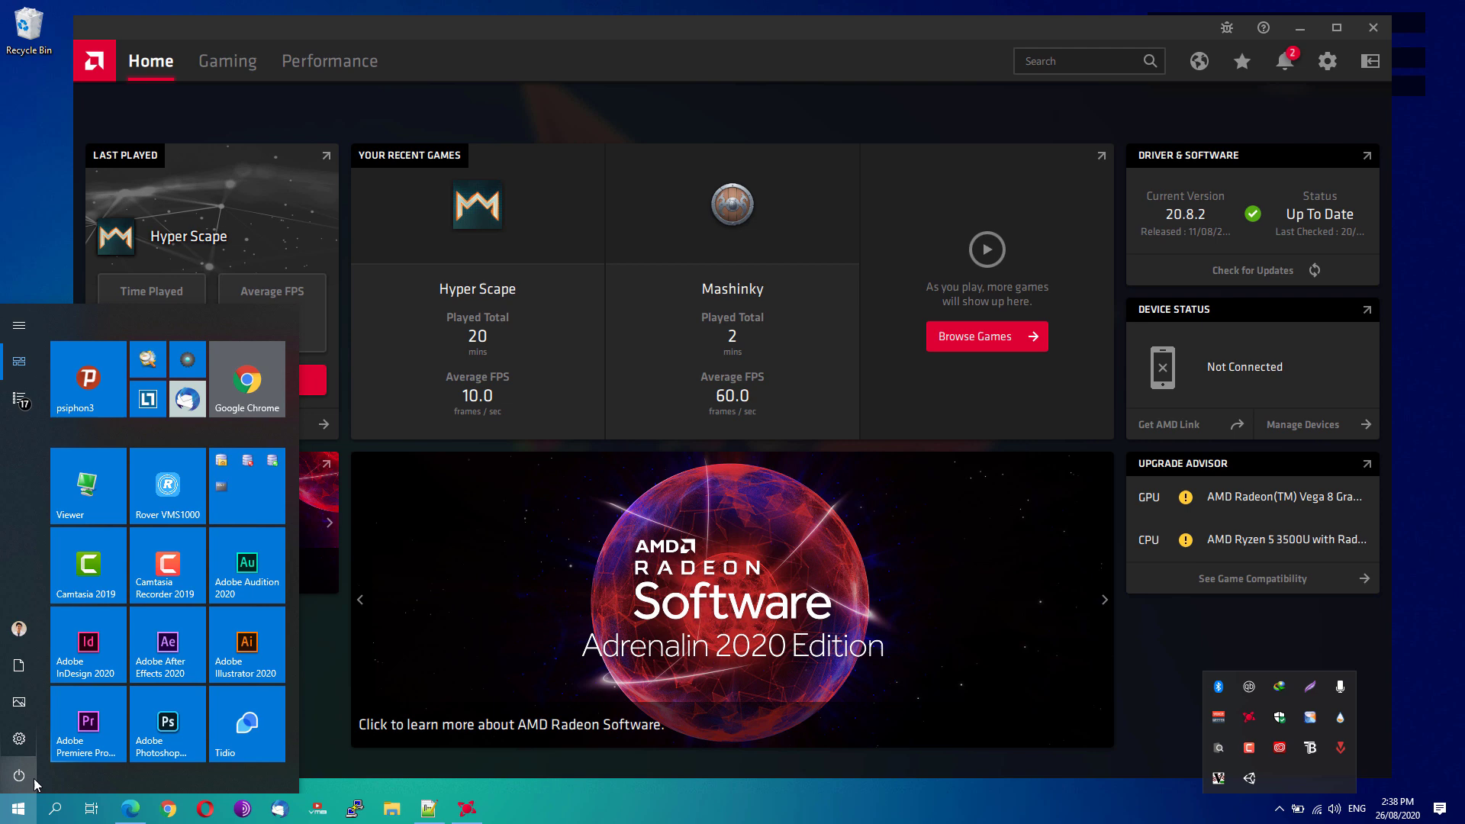
type("amd")
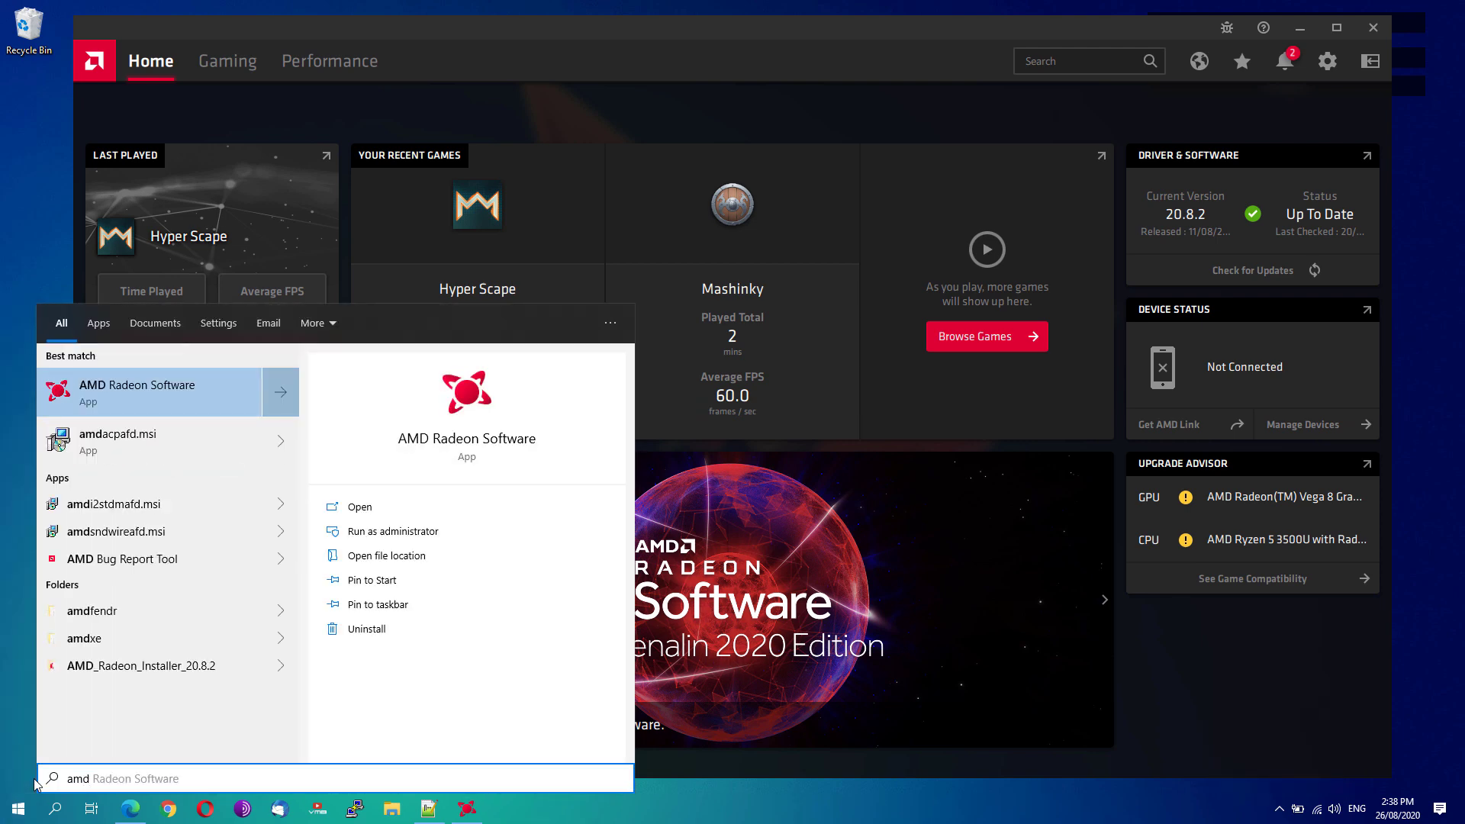
left_click(638, 63)
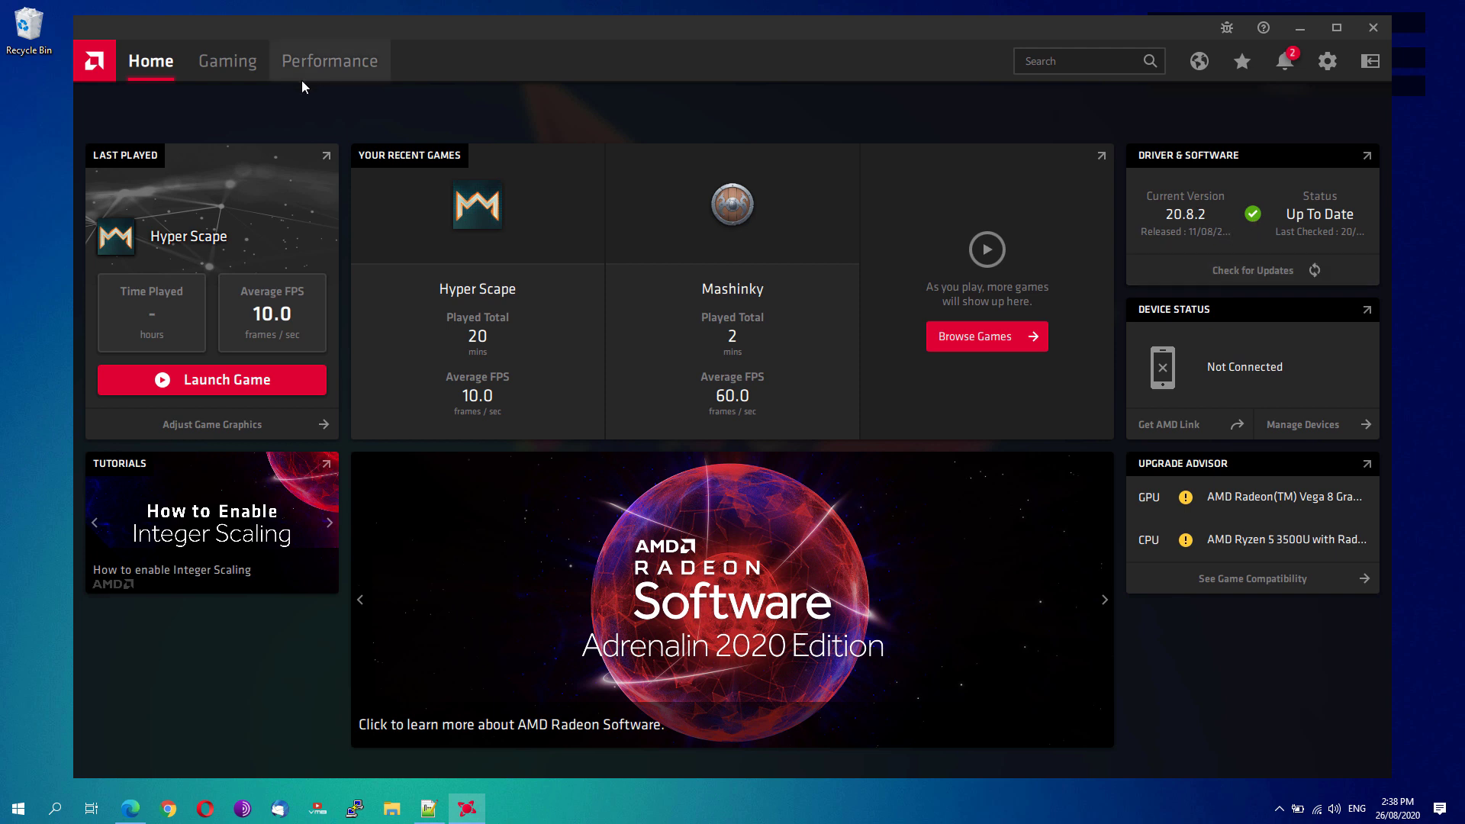
left_click(1236, 276)
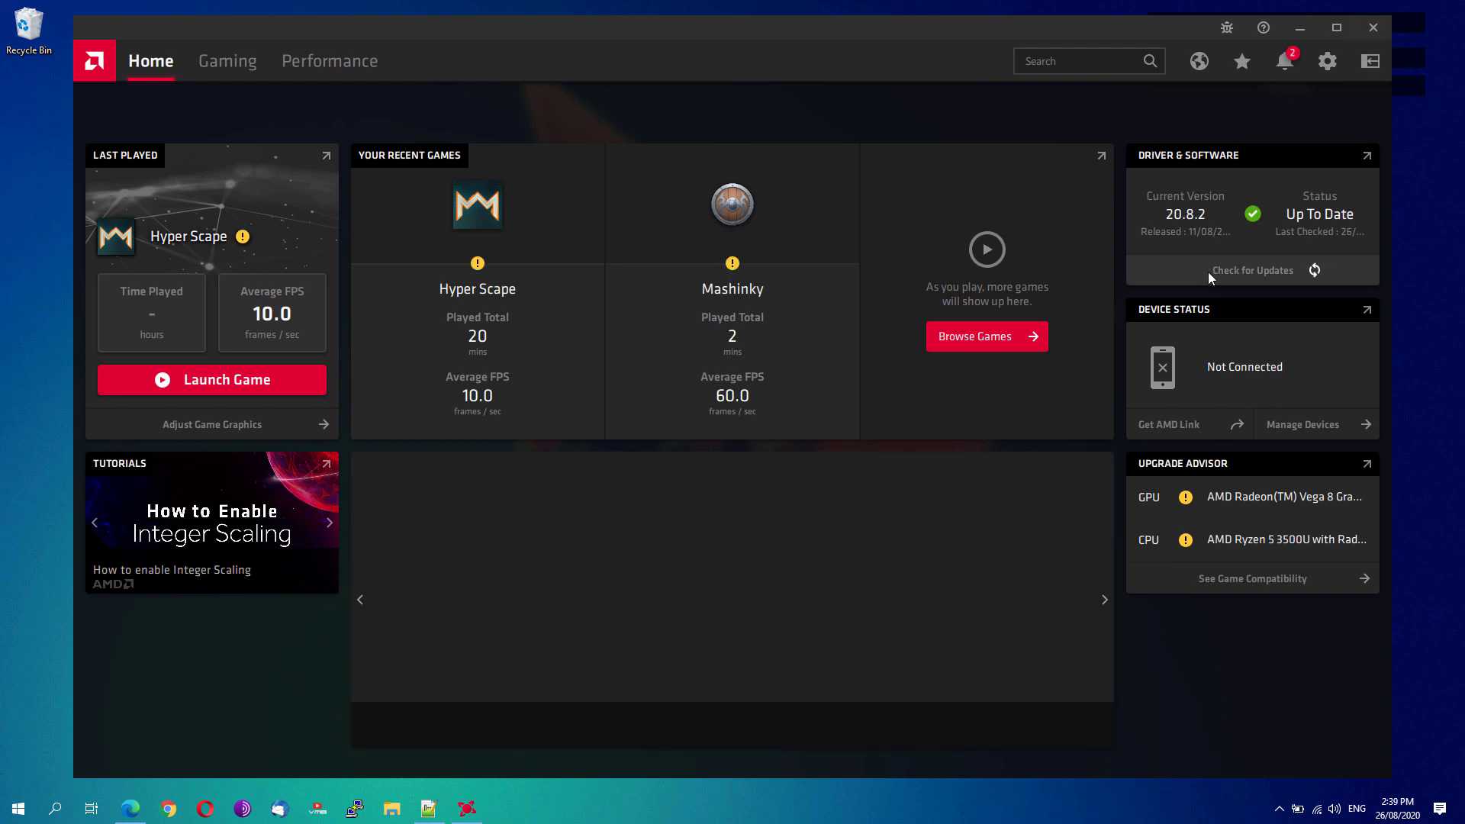
Step: Close Radeon Software, open Device Manager, and select AMD Radeon(TM) Vega 8 Graphics under Display adapters
left_click(1372, 29)
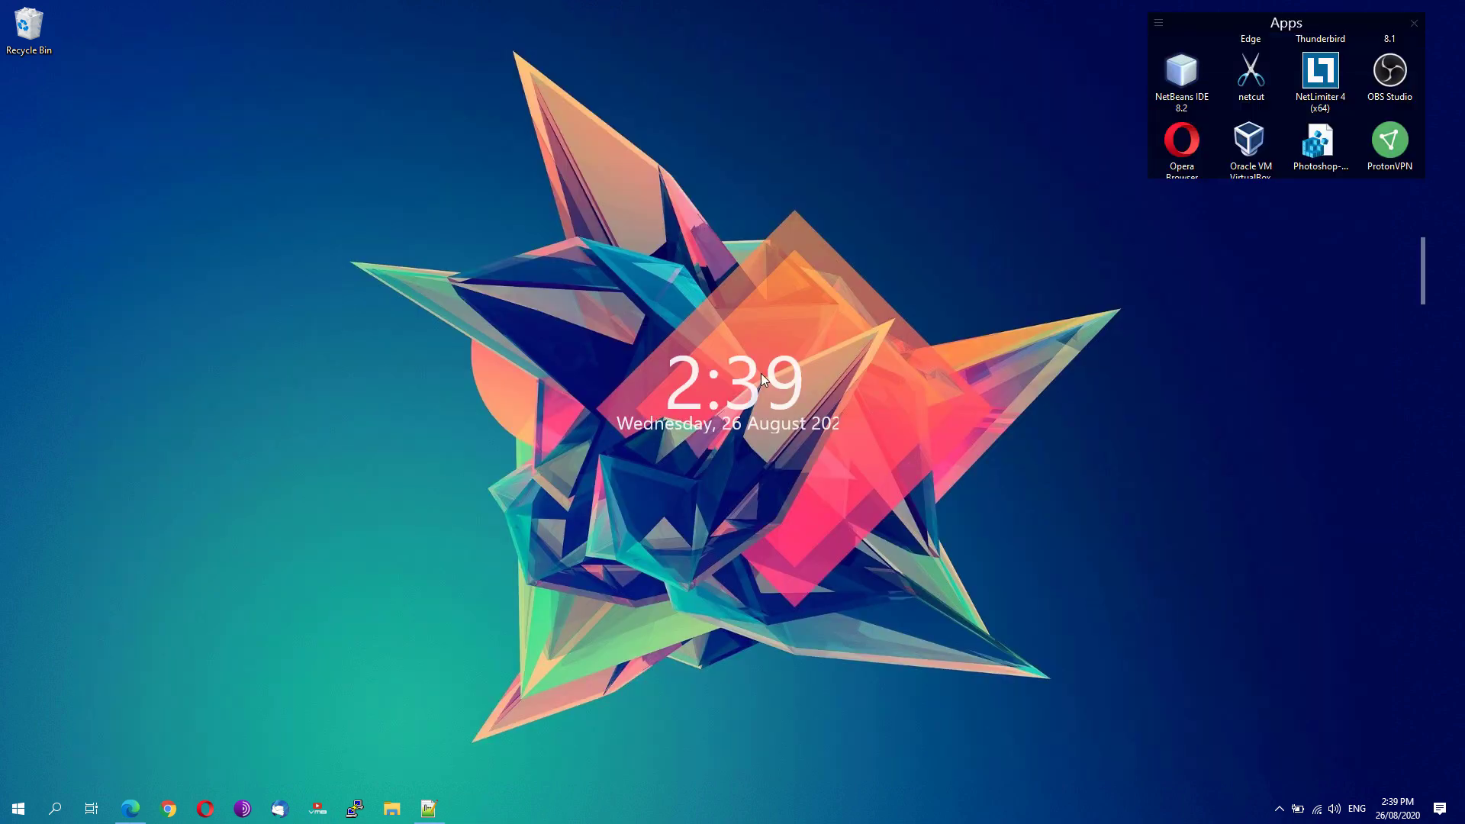
left_click(11, 814)
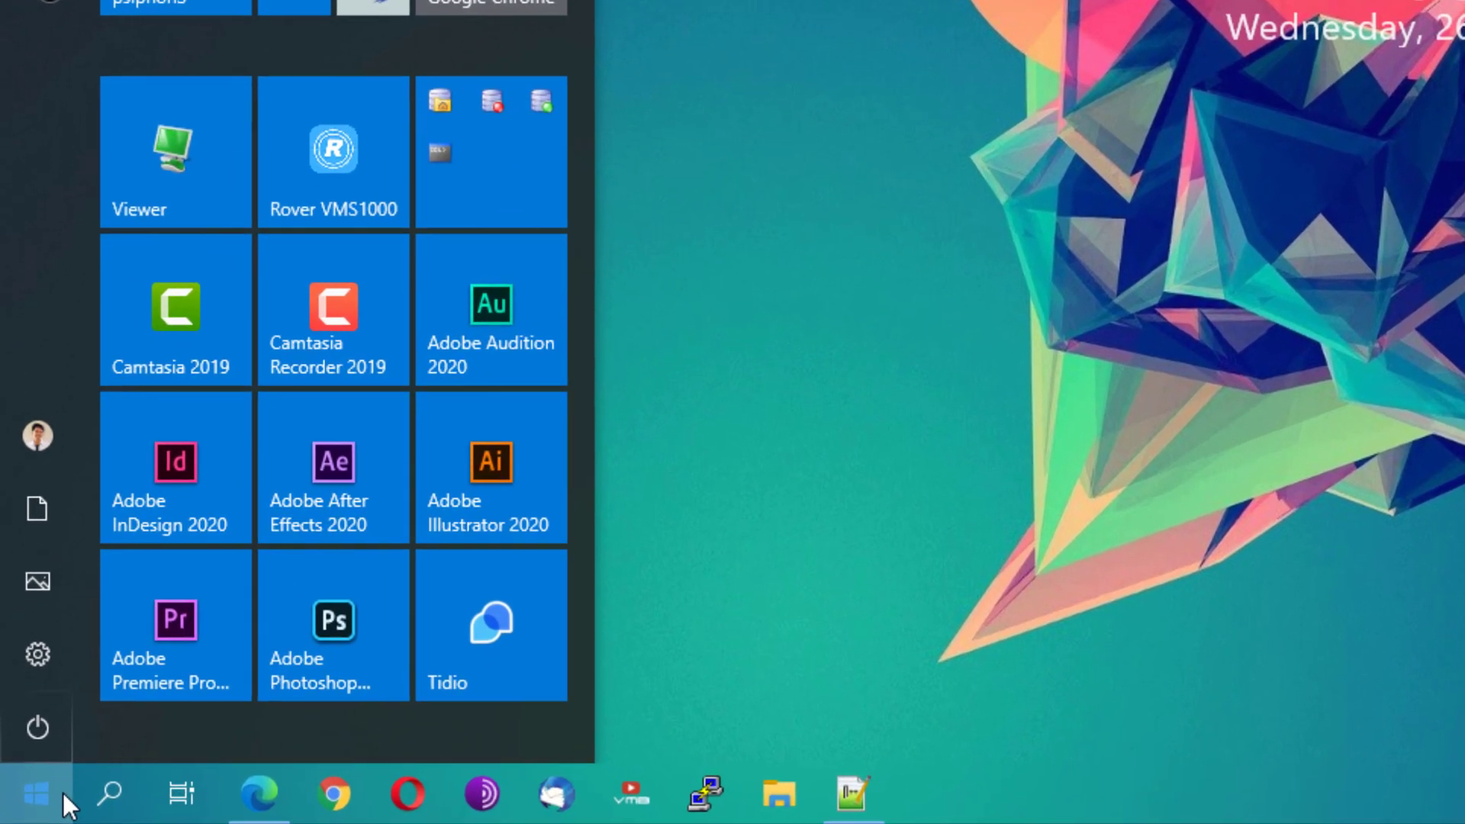
type("devi")
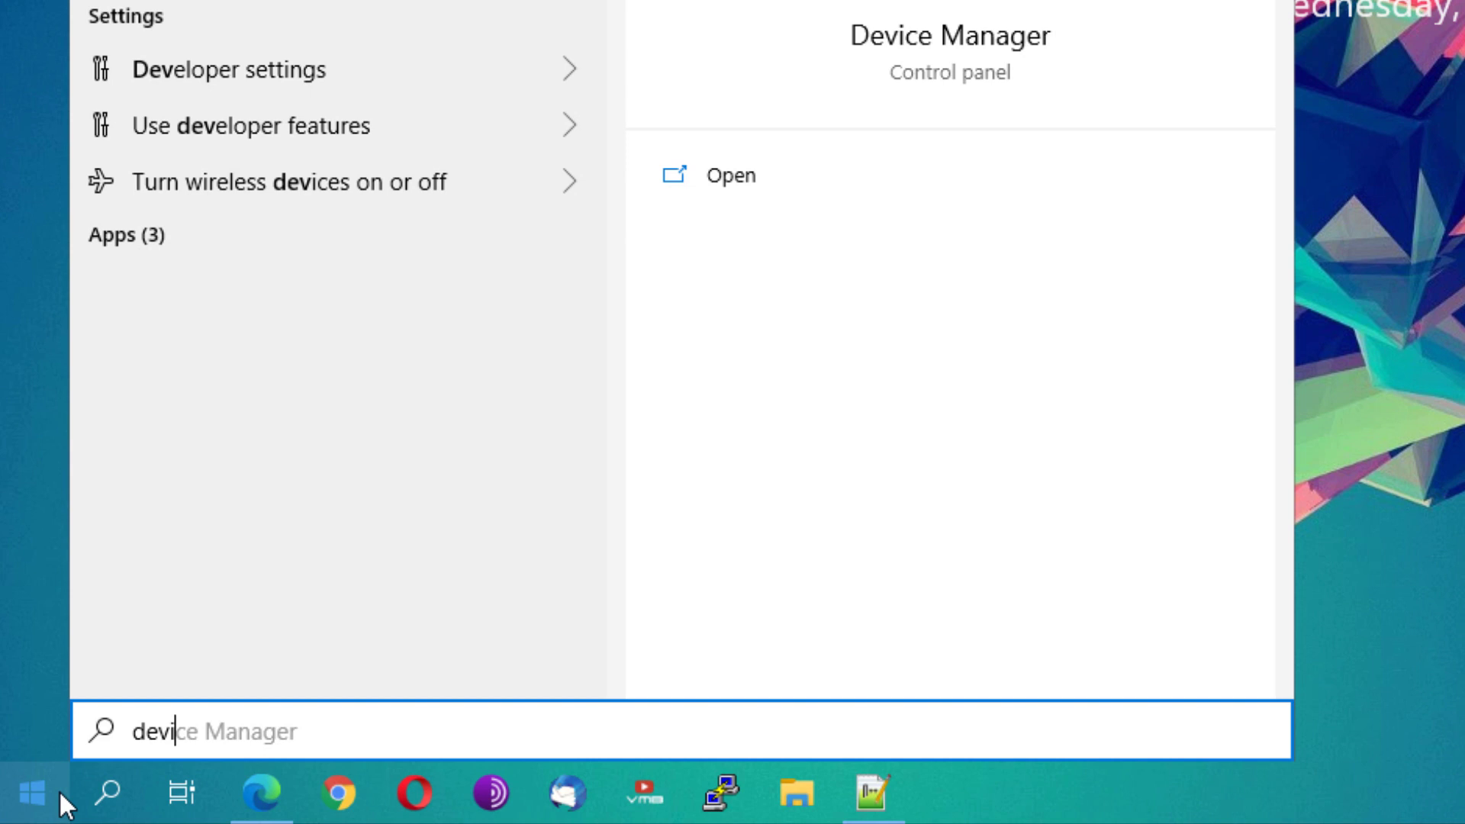
type("ce manager")
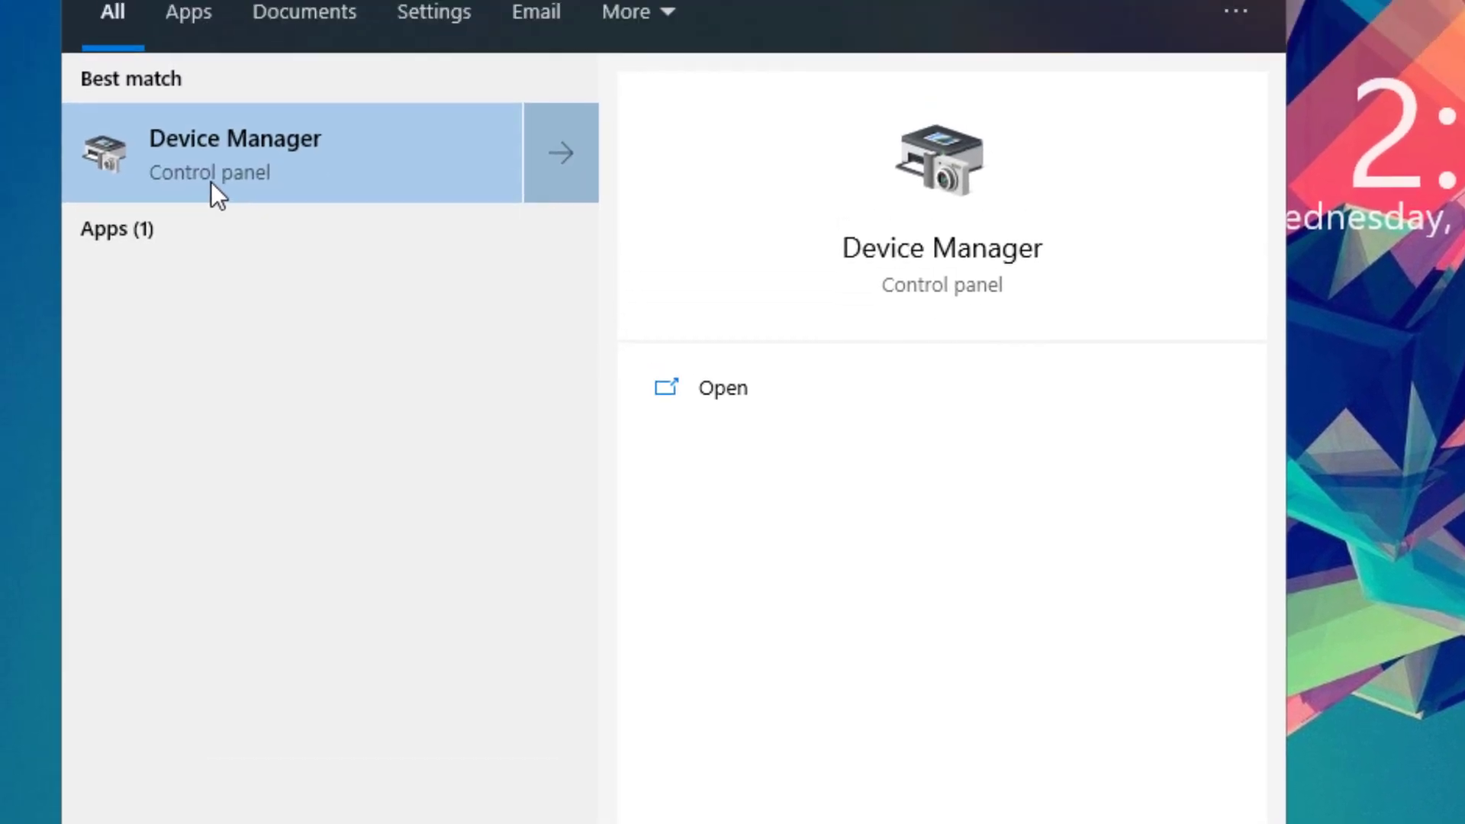
left_click(213, 183)
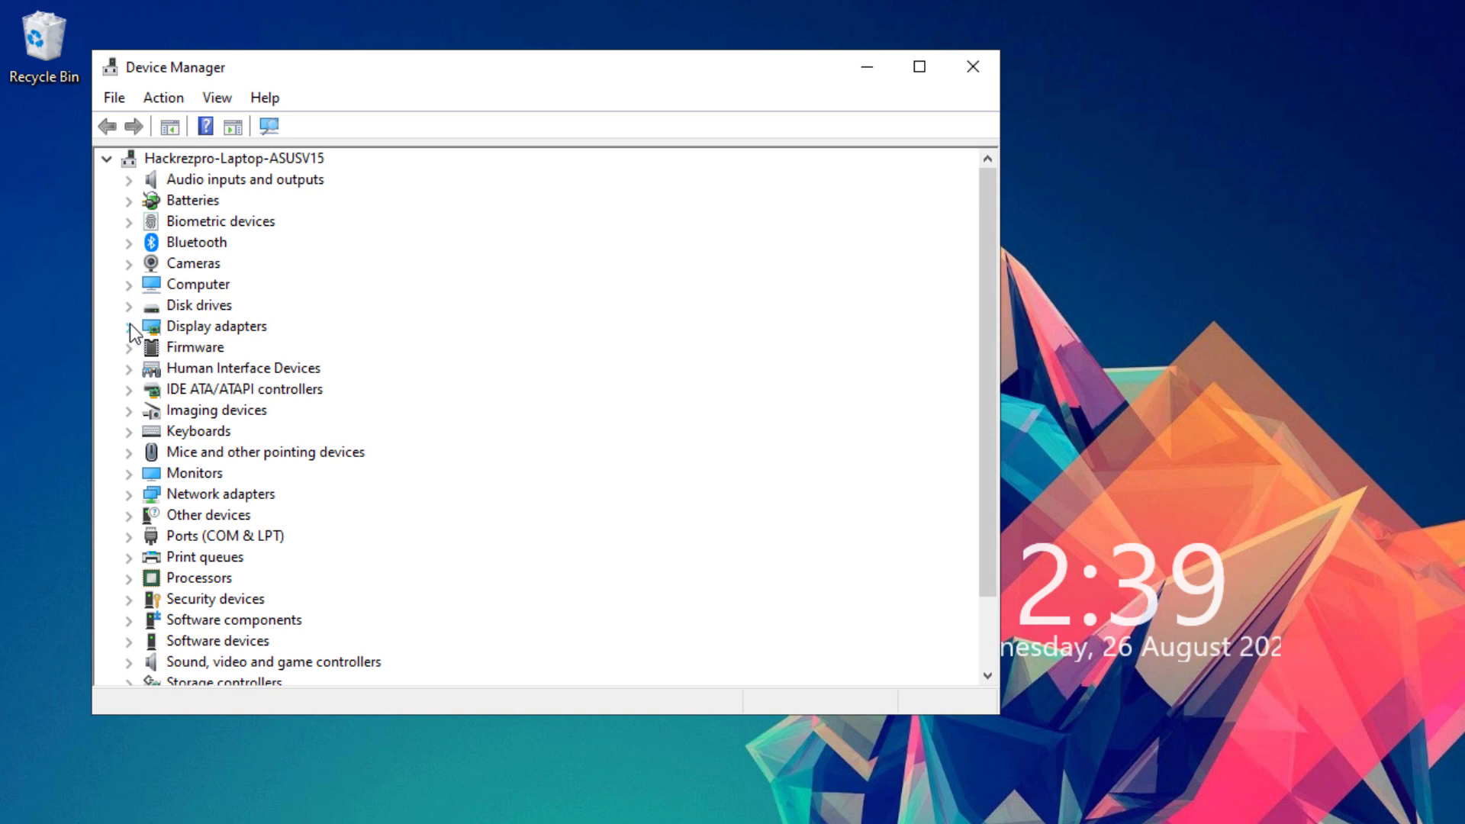
left_click(128, 327)
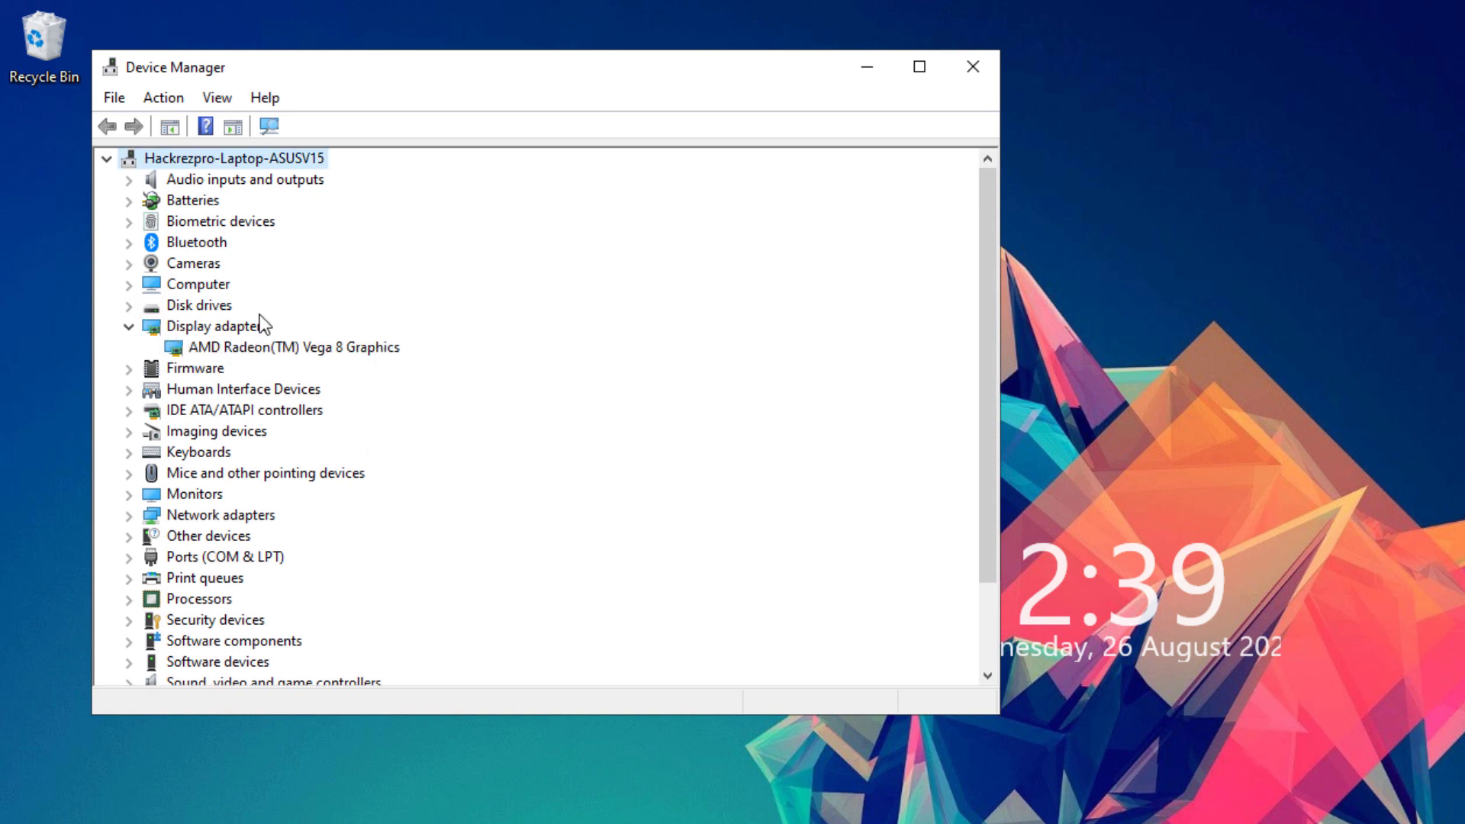
left_click(204, 349)
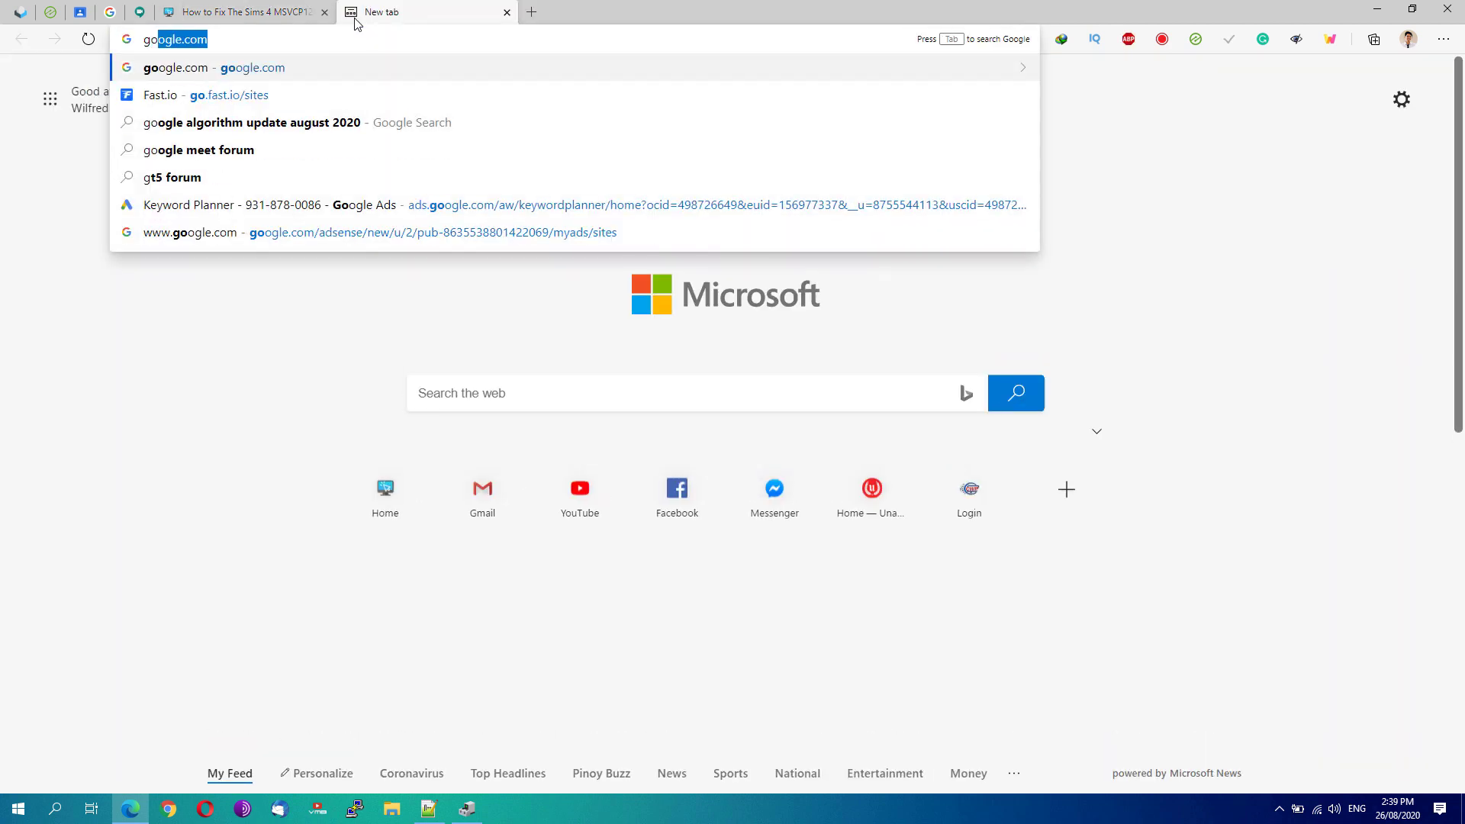
Step: Google 'nvidia drivers' and search NVIDIA Driver Downloads with TITAN, finding Game Ready Driver 452.06
key("Return")
left_click(584, 314)
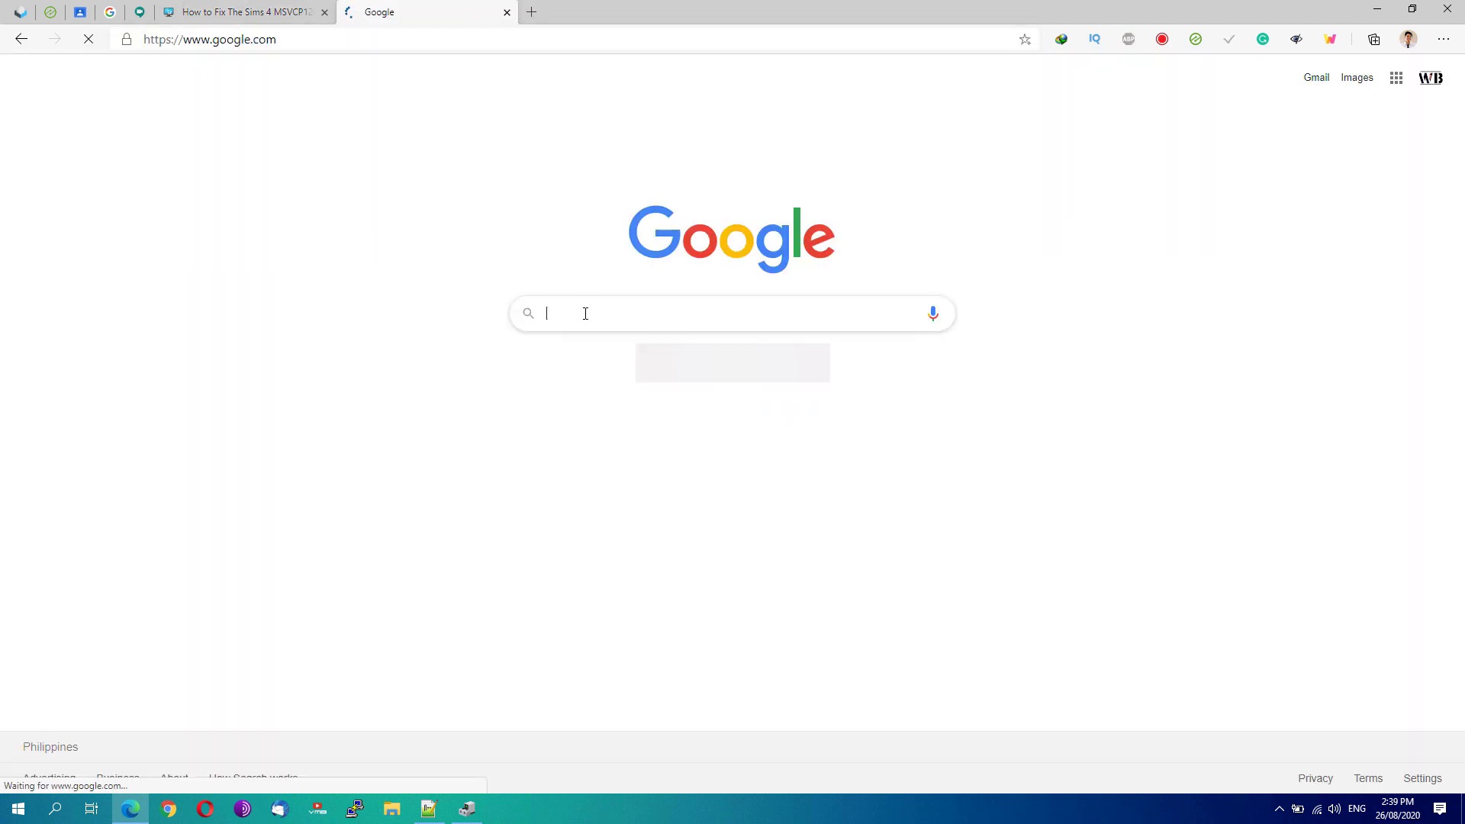
type("nvidia")
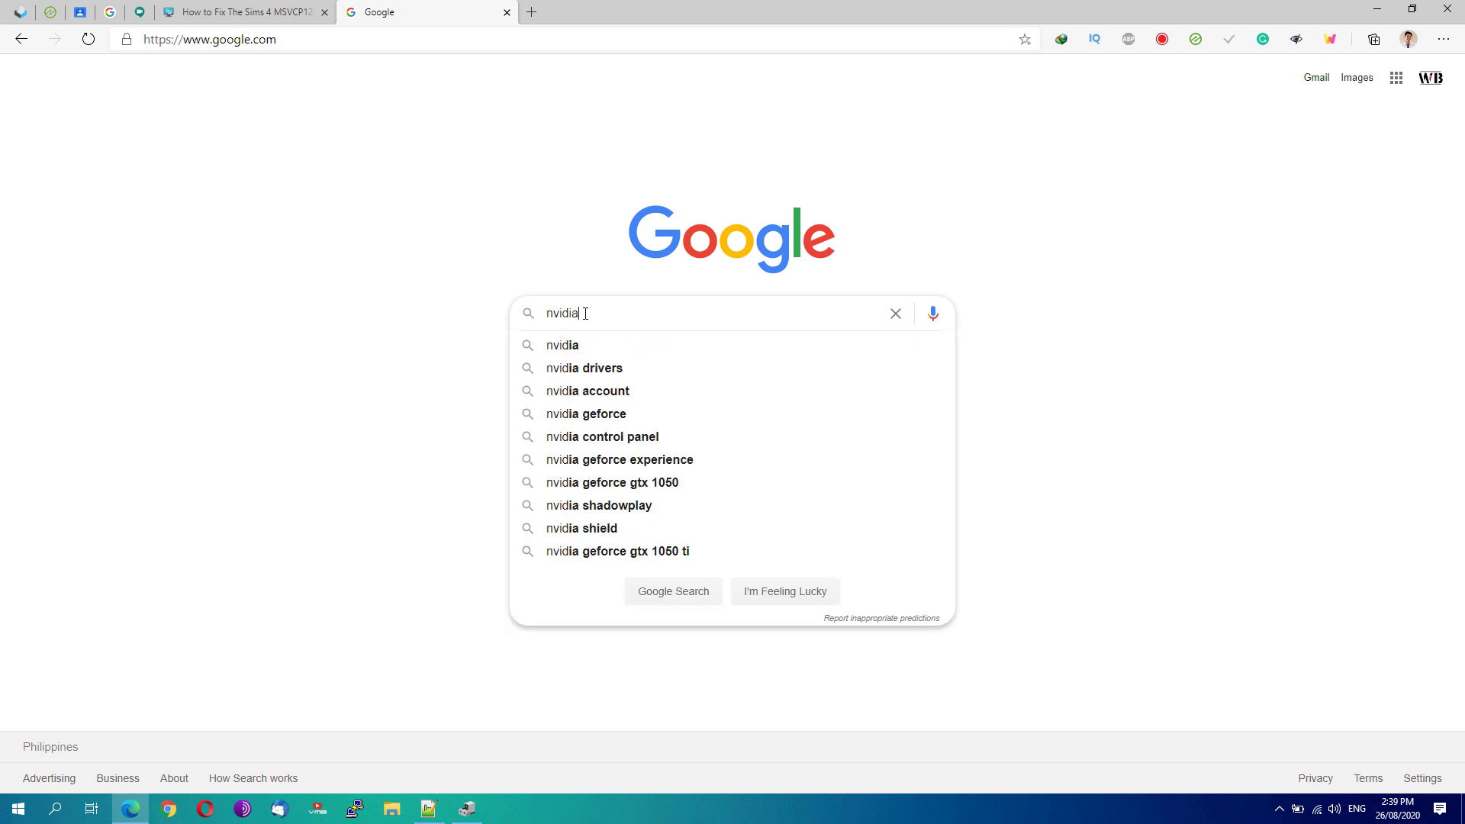
type(" drivers")
key("Return")
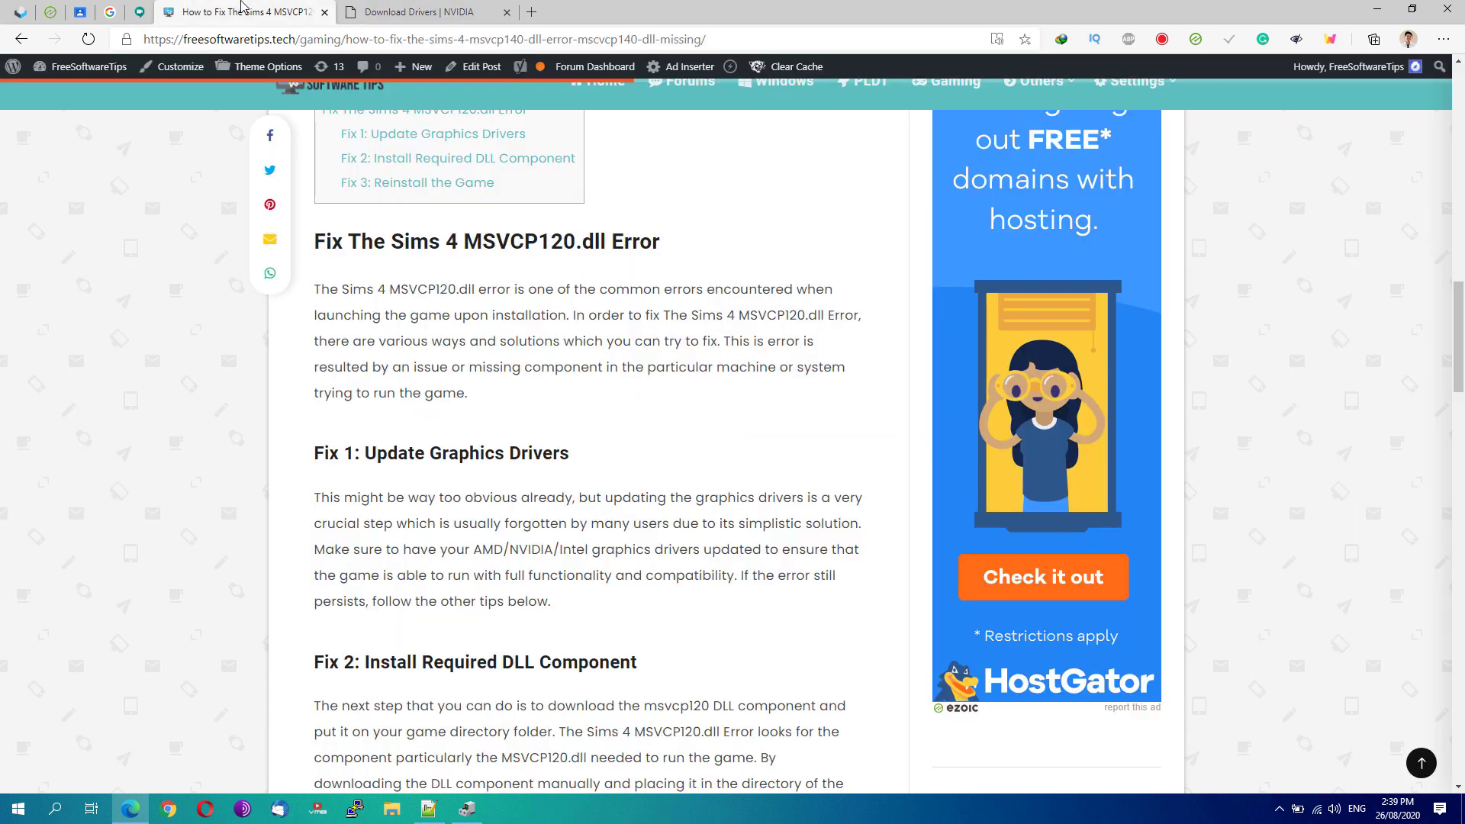
left_click(445, 11)
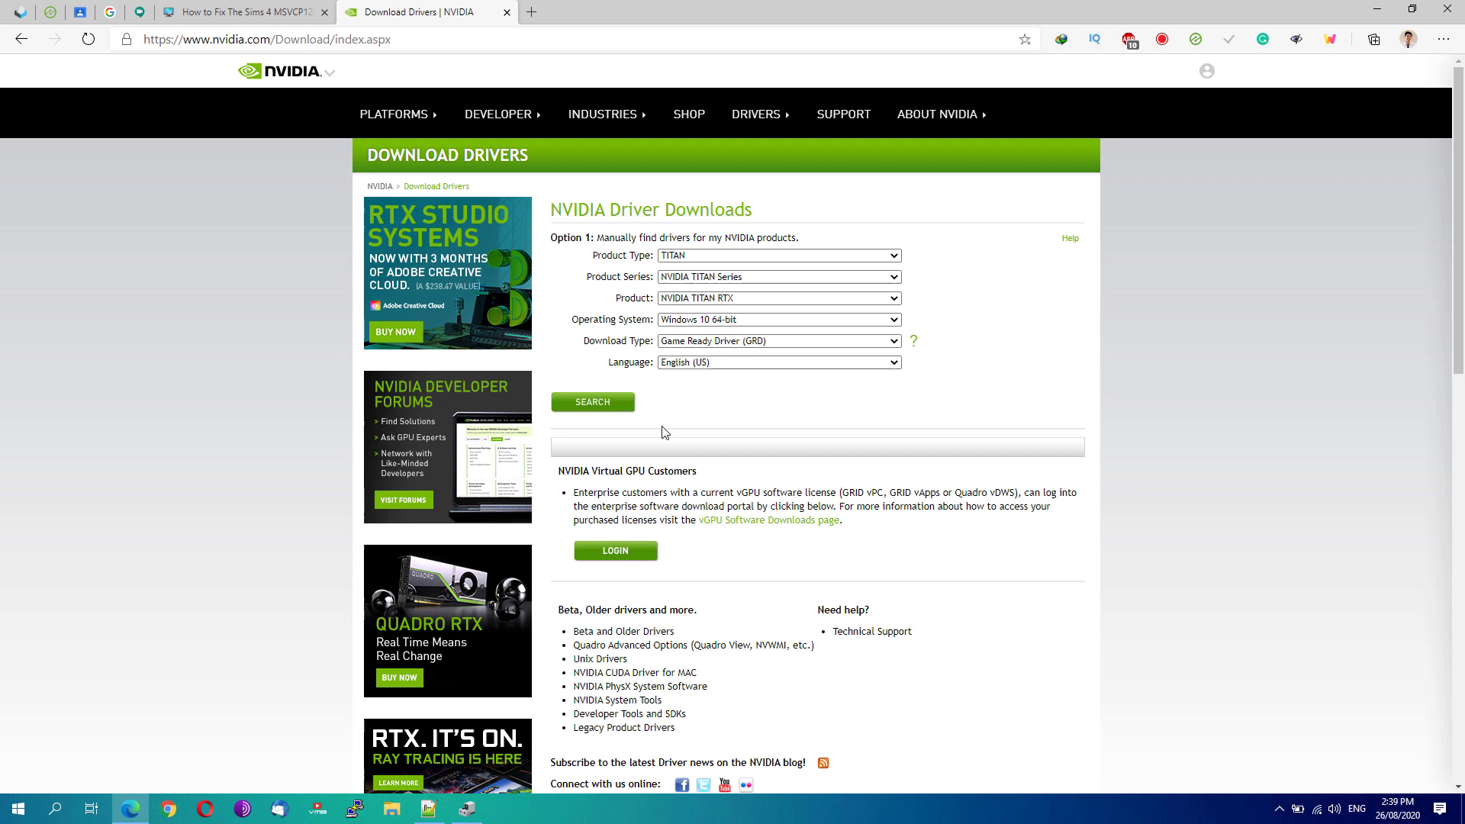
left_click(689, 257)
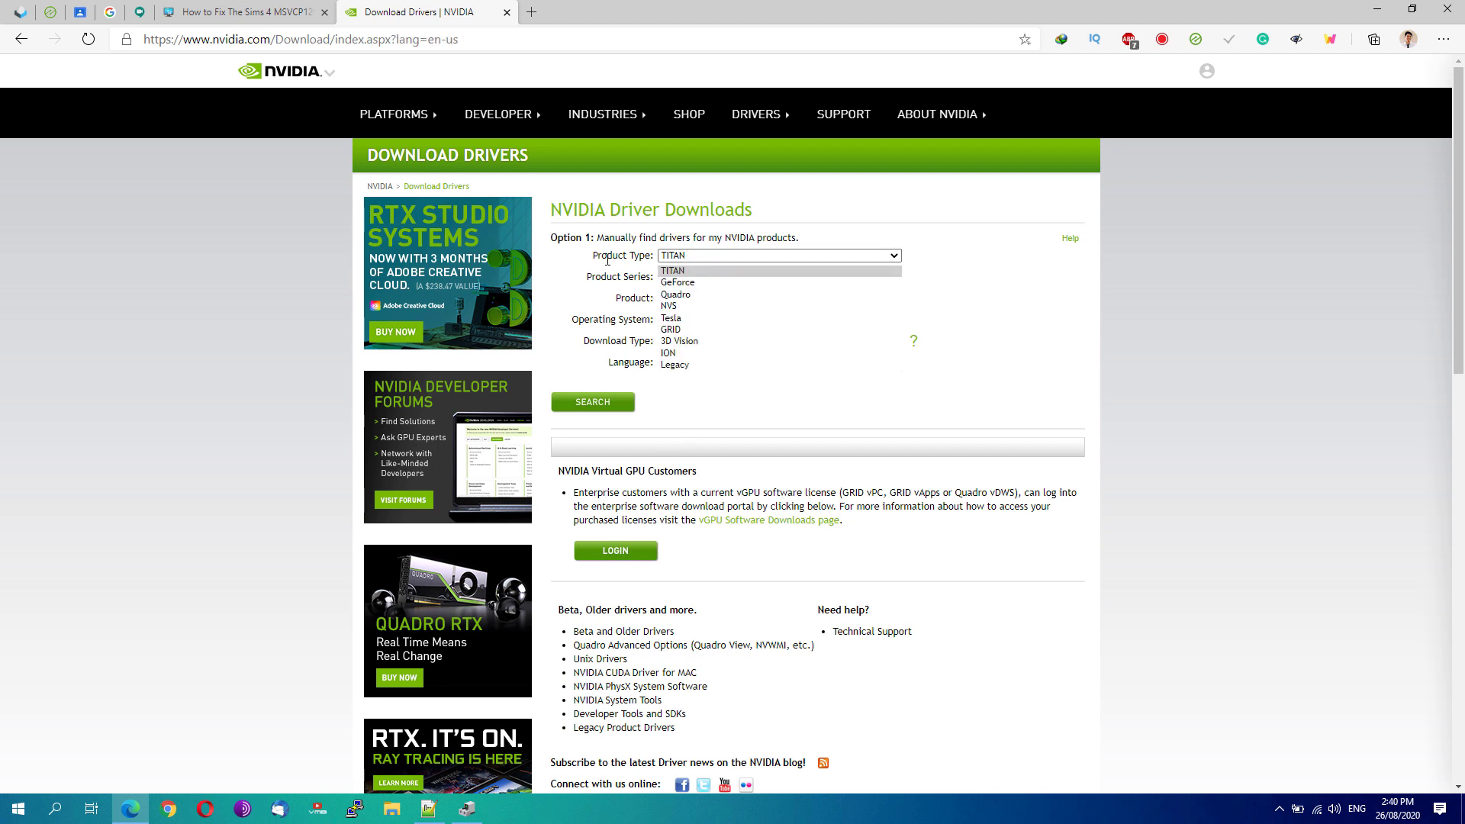
left_click(632, 275)
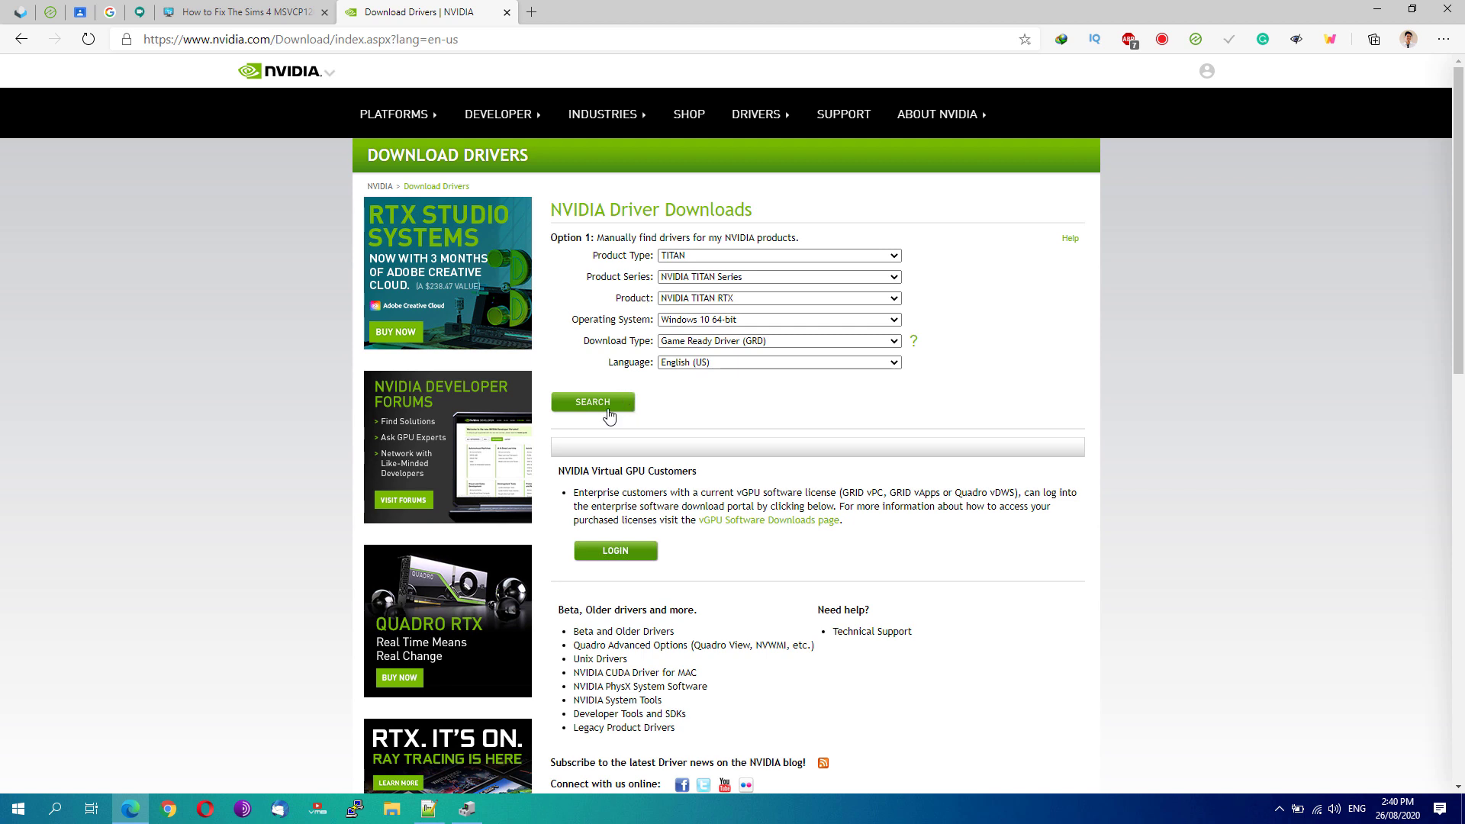
left_click(608, 408)
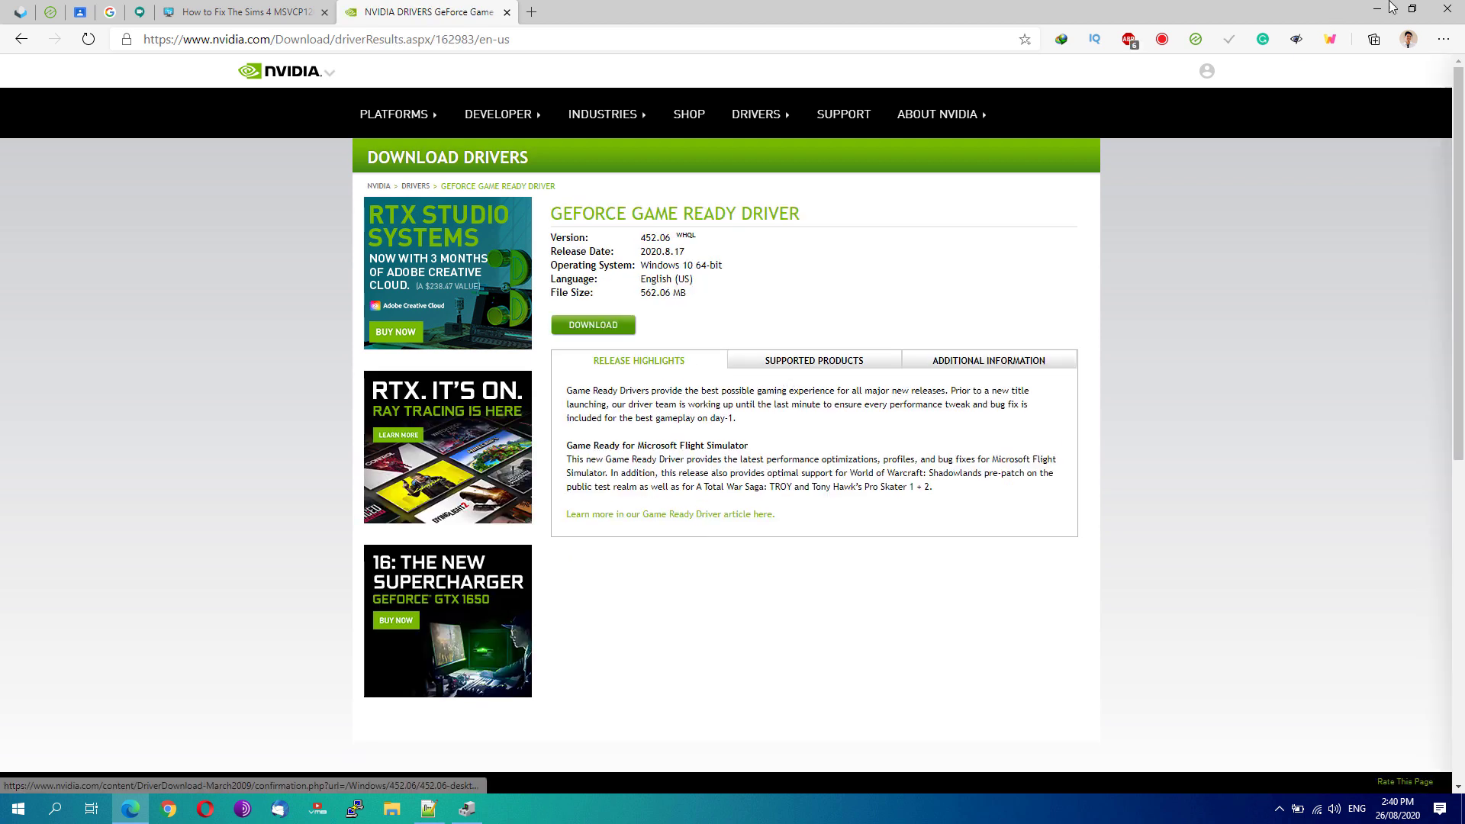
Step: In a new tab, search 'intel graphics driver' to reach Intel's Downloads for Graphics page
left_click(532, 12)
type("in")
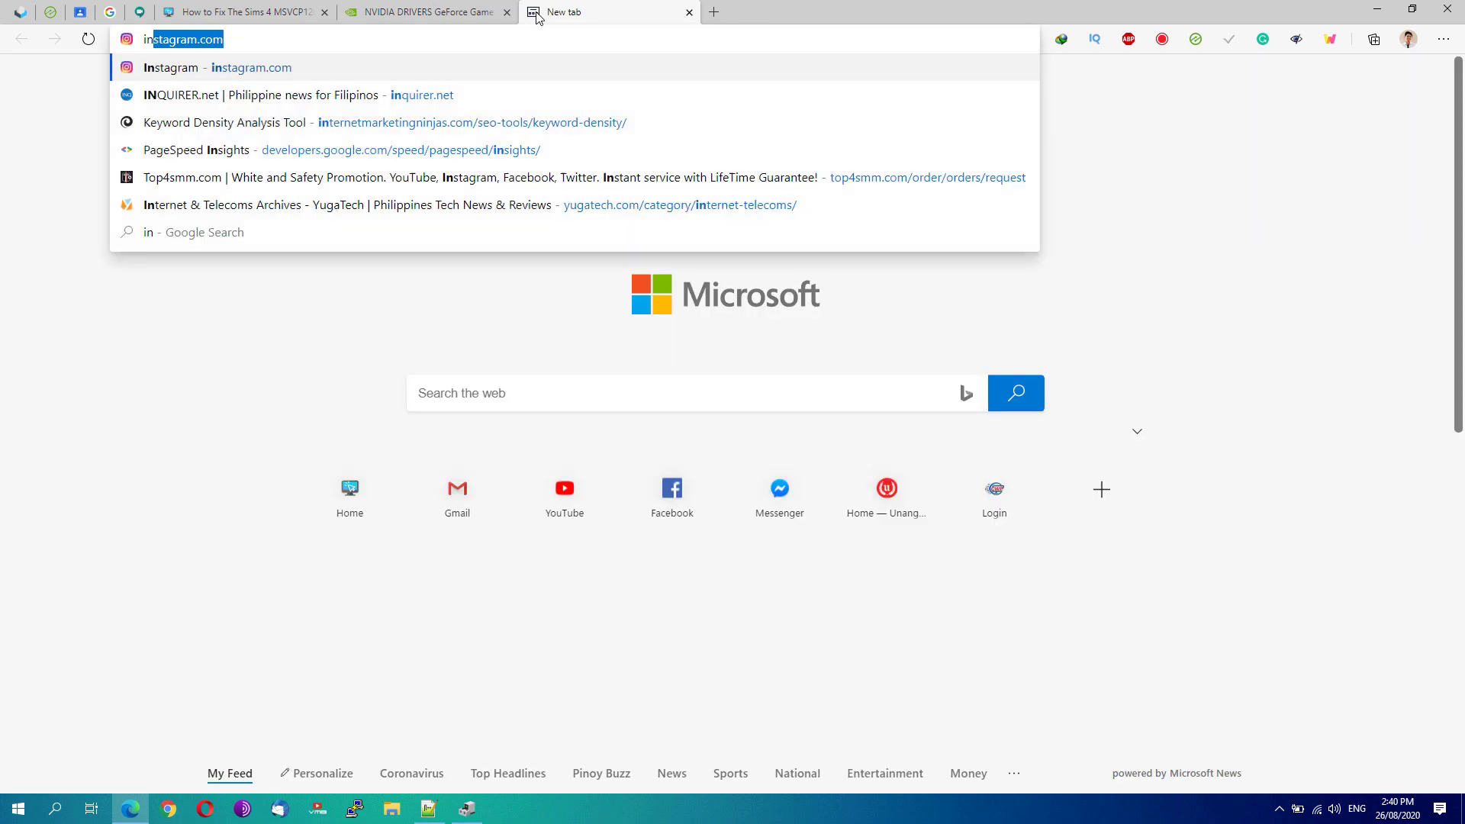
type("tel graphics driver")
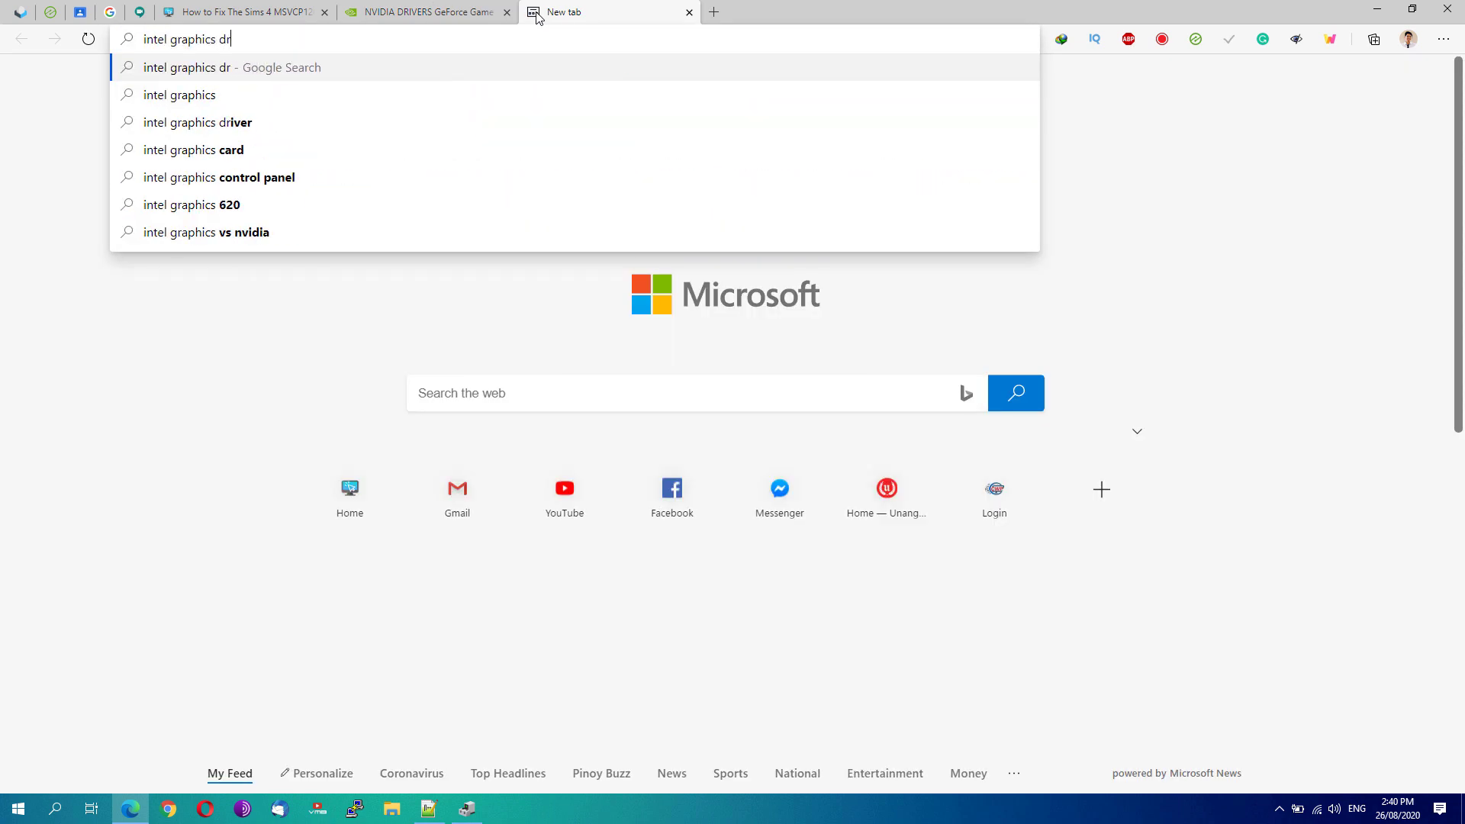
key("Return")
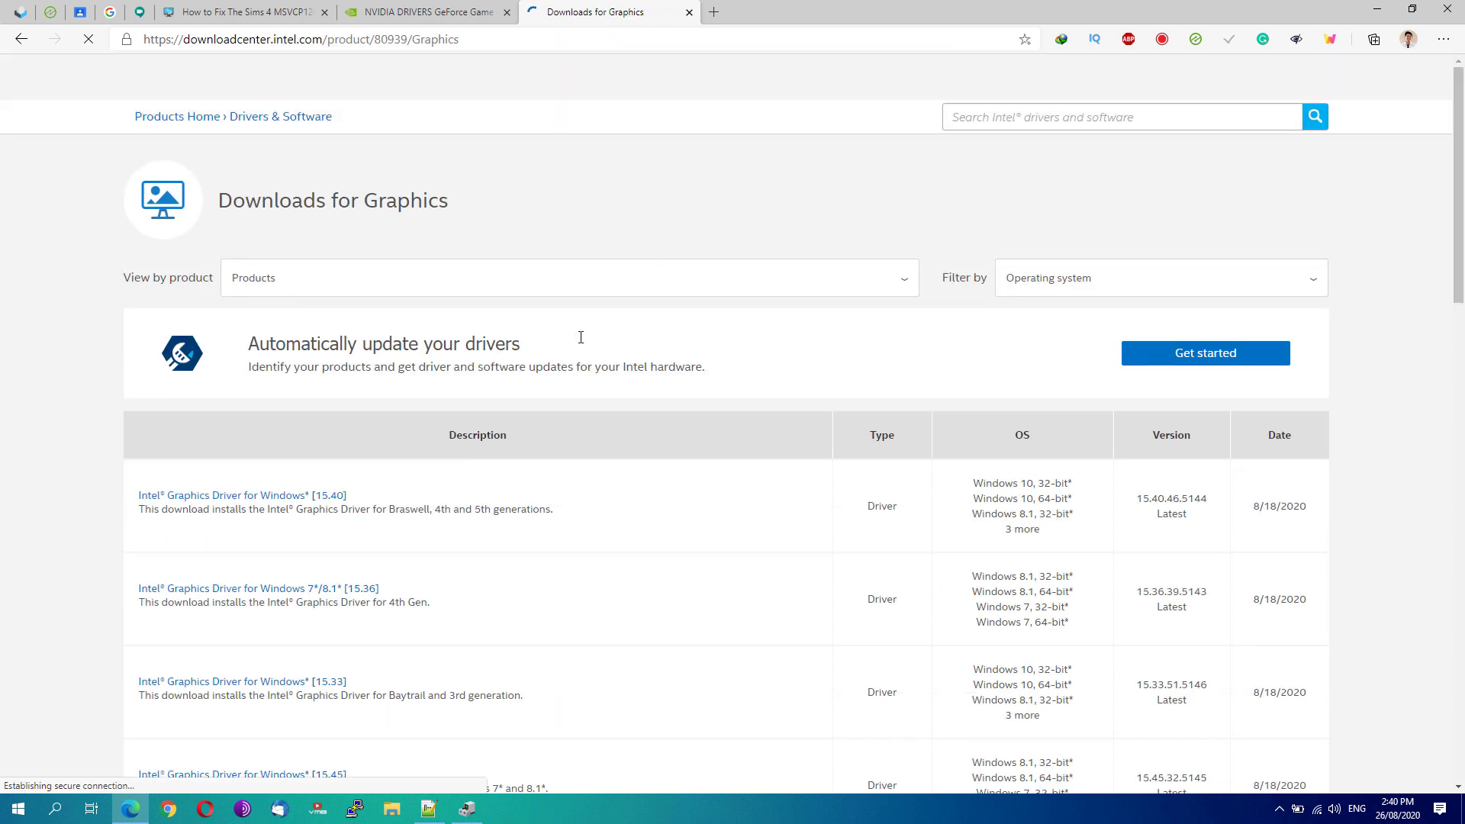
Step: Minimize Edge, relaunch The Sims 4 from a Start search for 'the', and dismiss the MSVCP120.dll error
left_click(1376, 10)
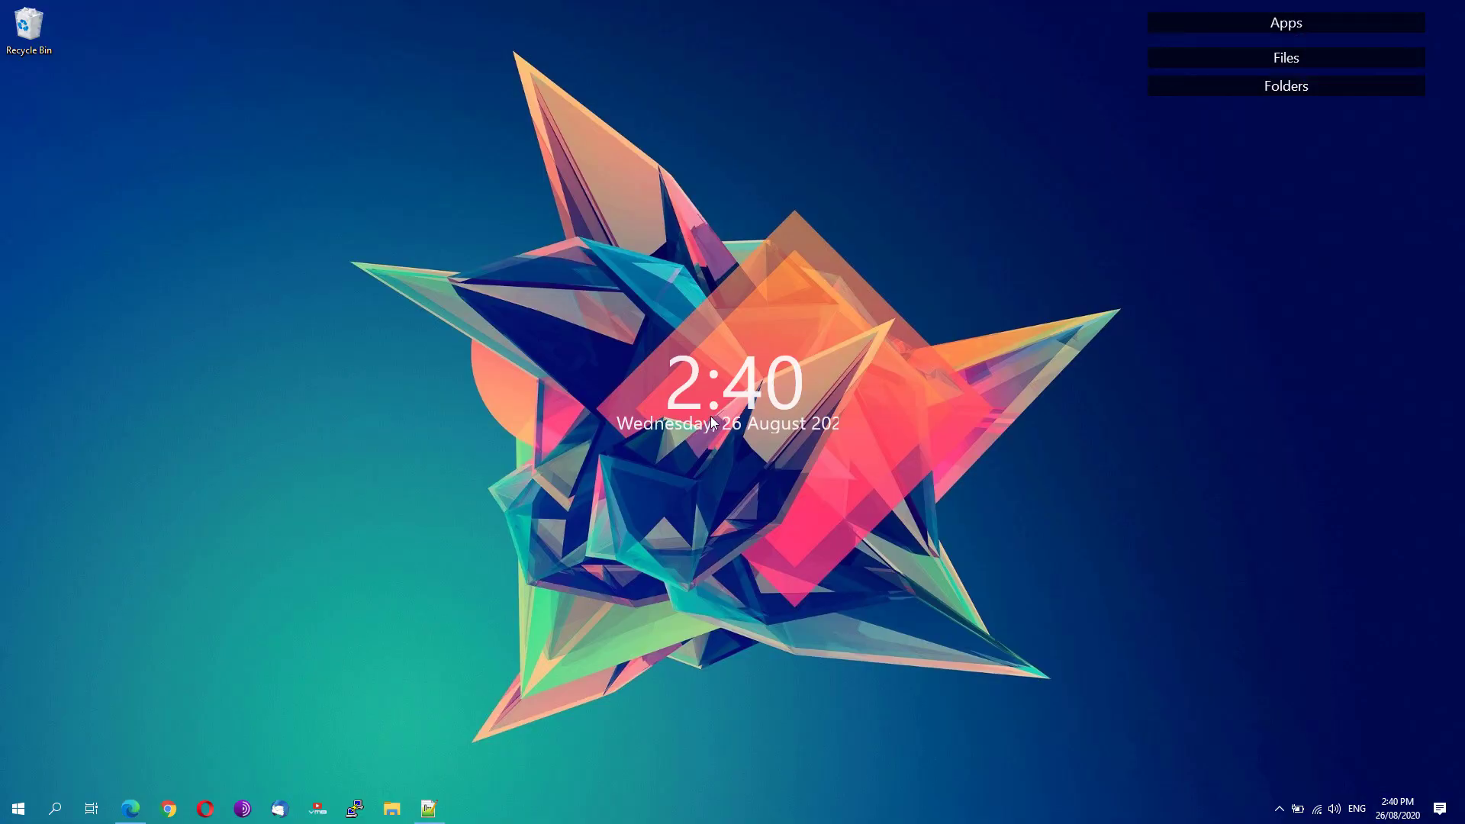
left_click(22, 805)
type("the")
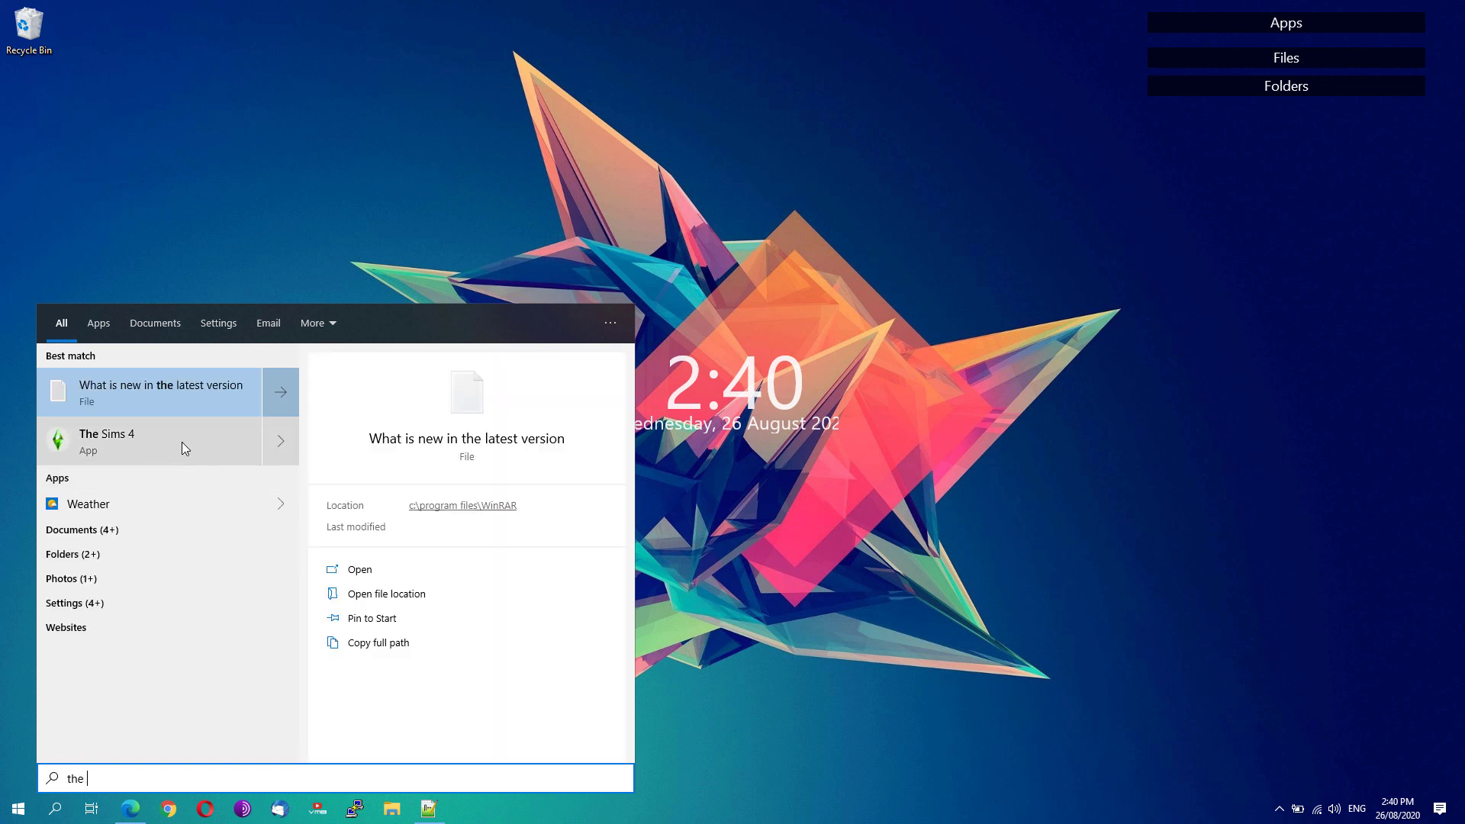
left_click(125, 445)
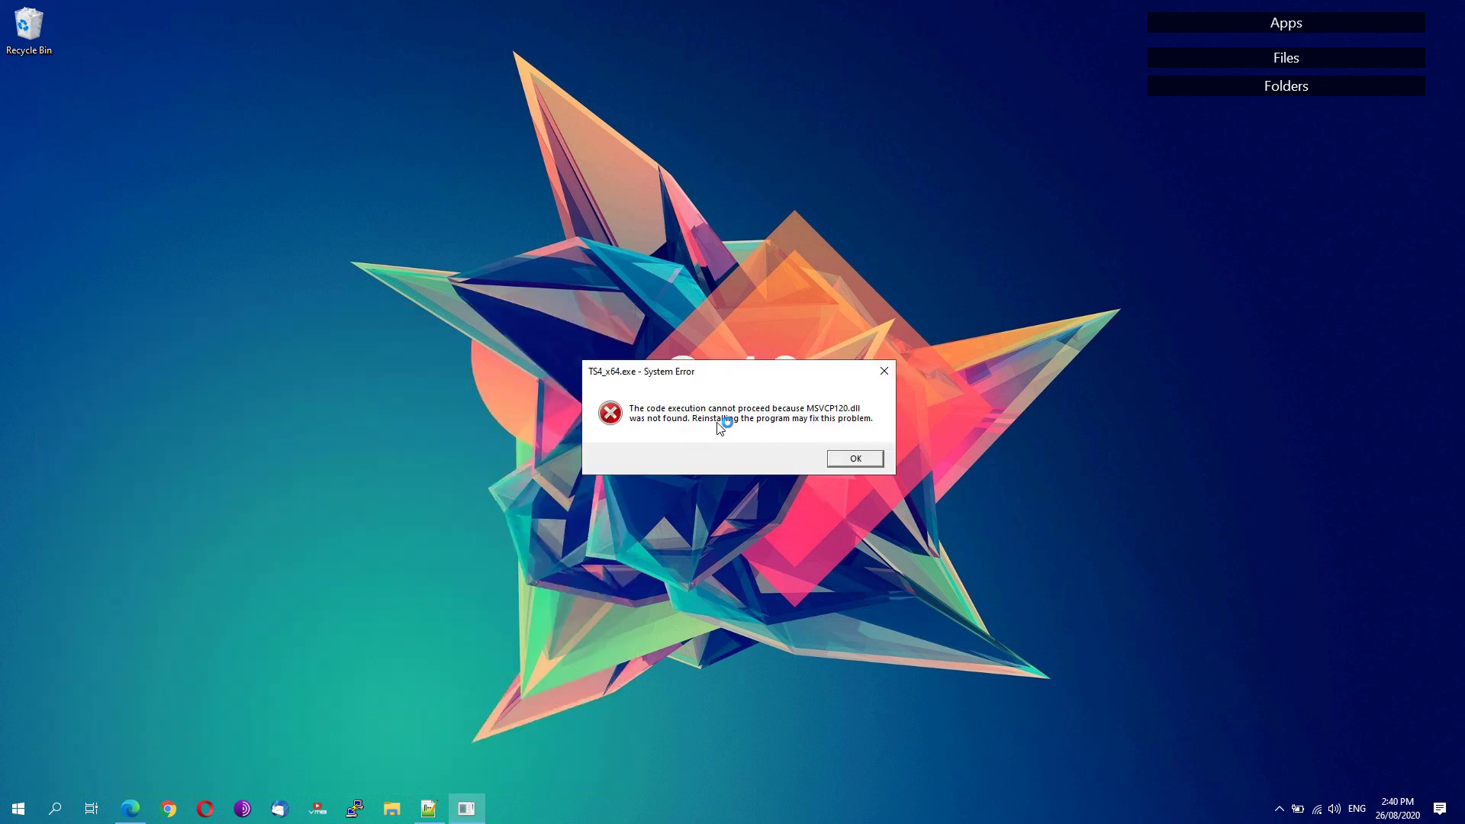
left_click(854, 458)
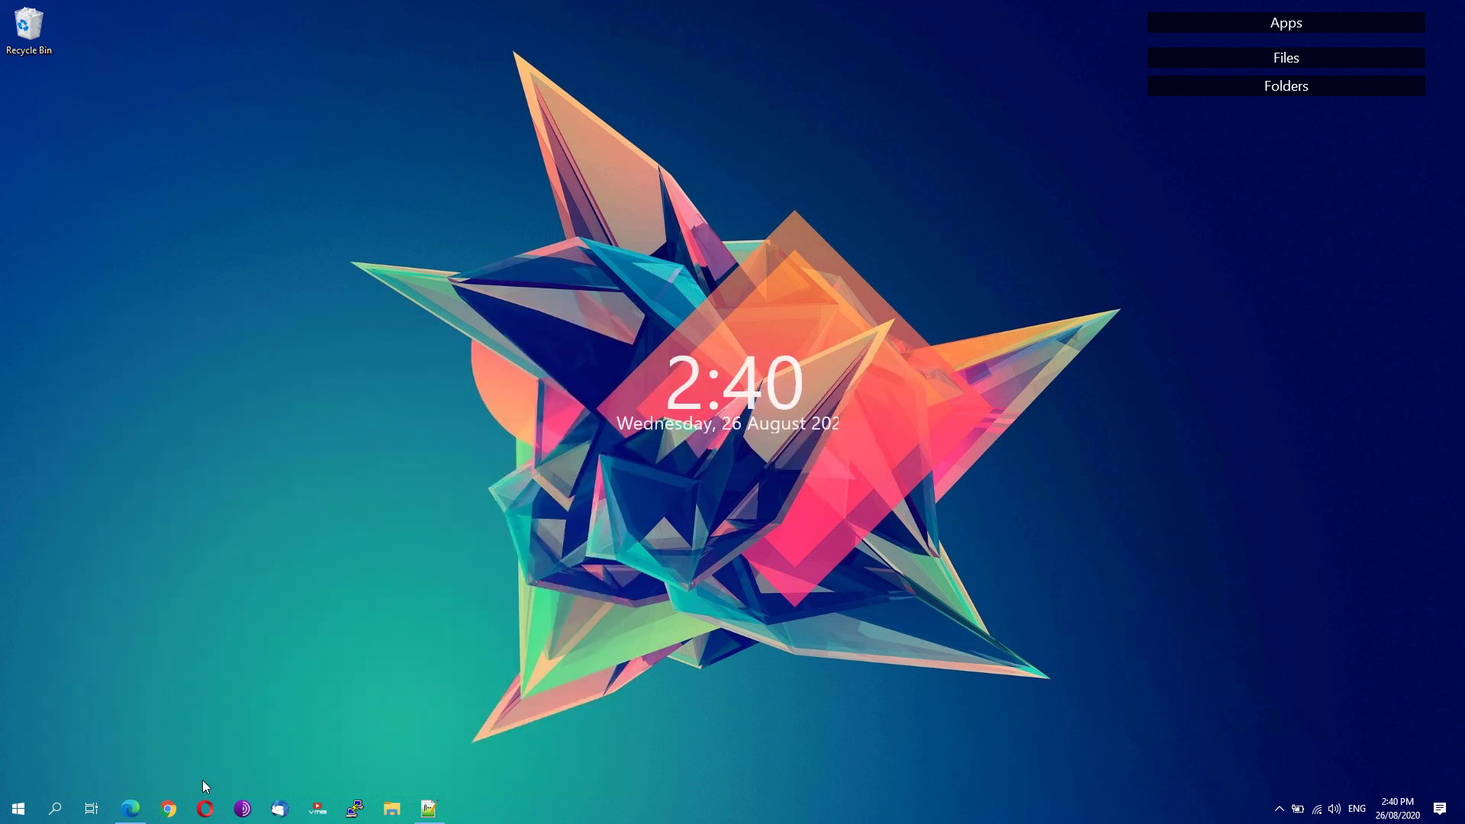
Step: Restore Edge and close the Intel graphics and NVIDIA driver tabs
left_click(131, 808)
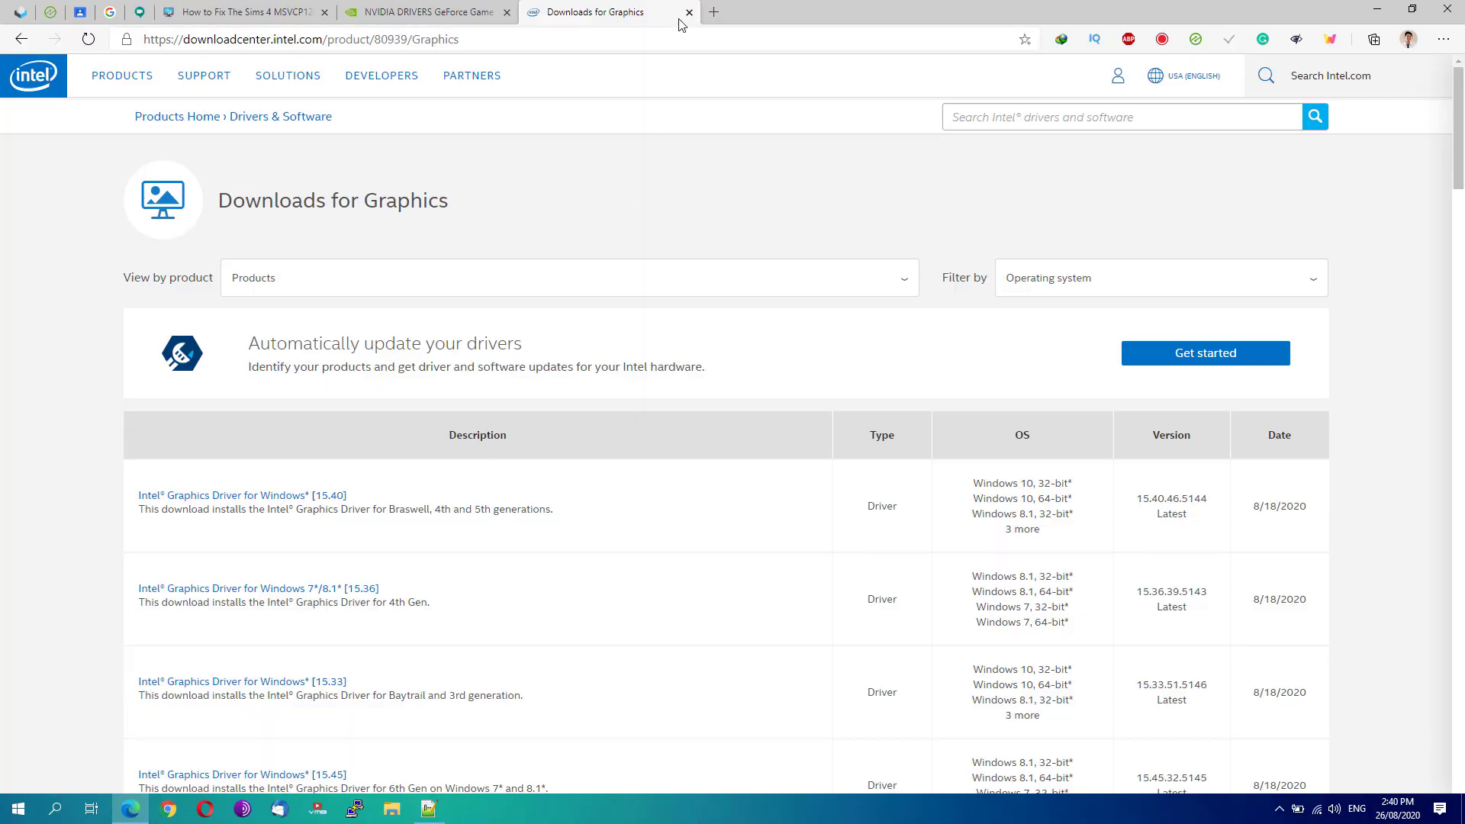
left_click(689, 12)
left_click(508, 12)
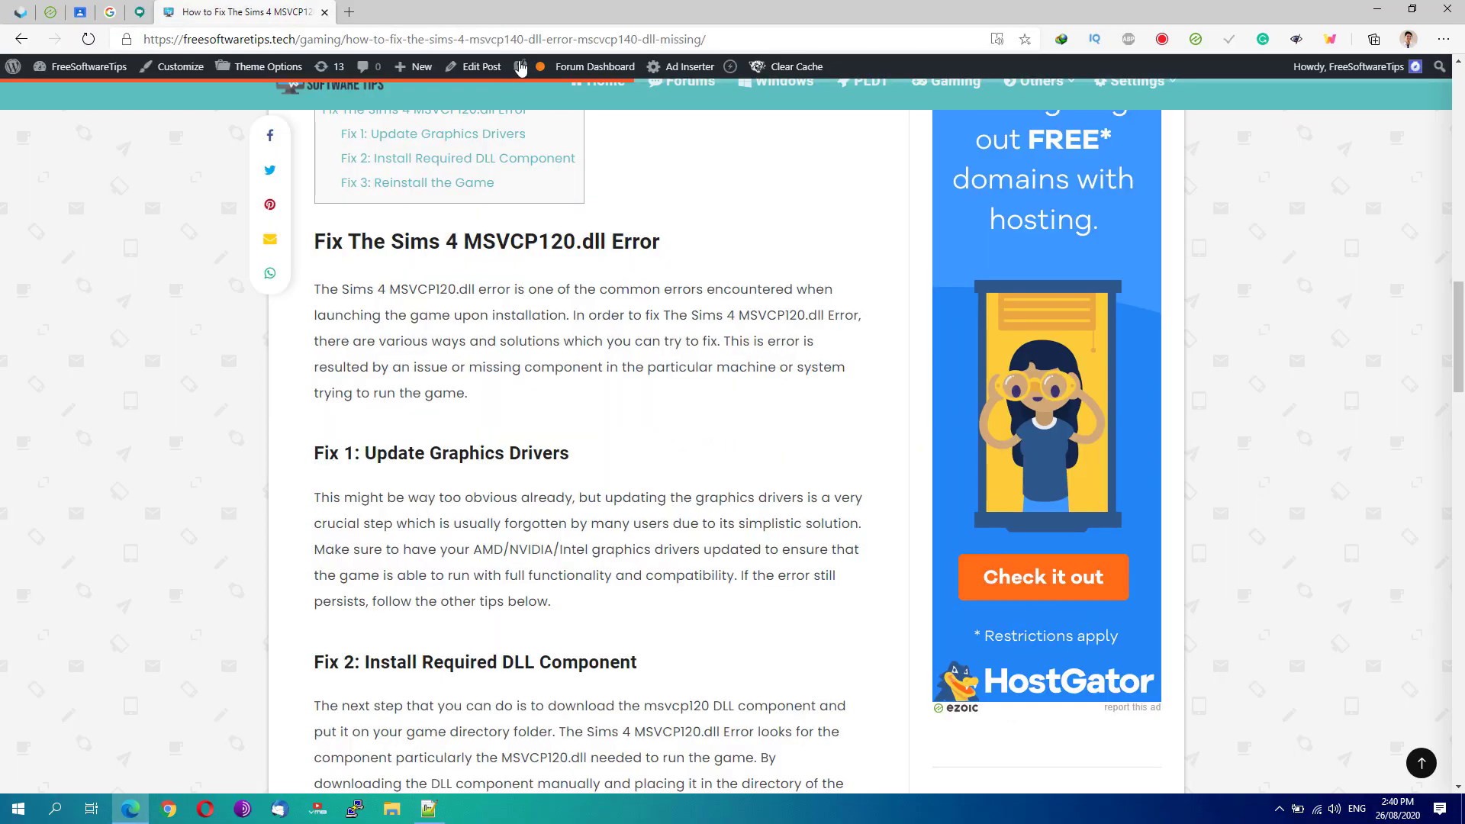
Step: Scroll the article to Fix 2, download msvcp120.zip, then minimize Edge to see the finished download
scroll(491, 369, "up", 4)
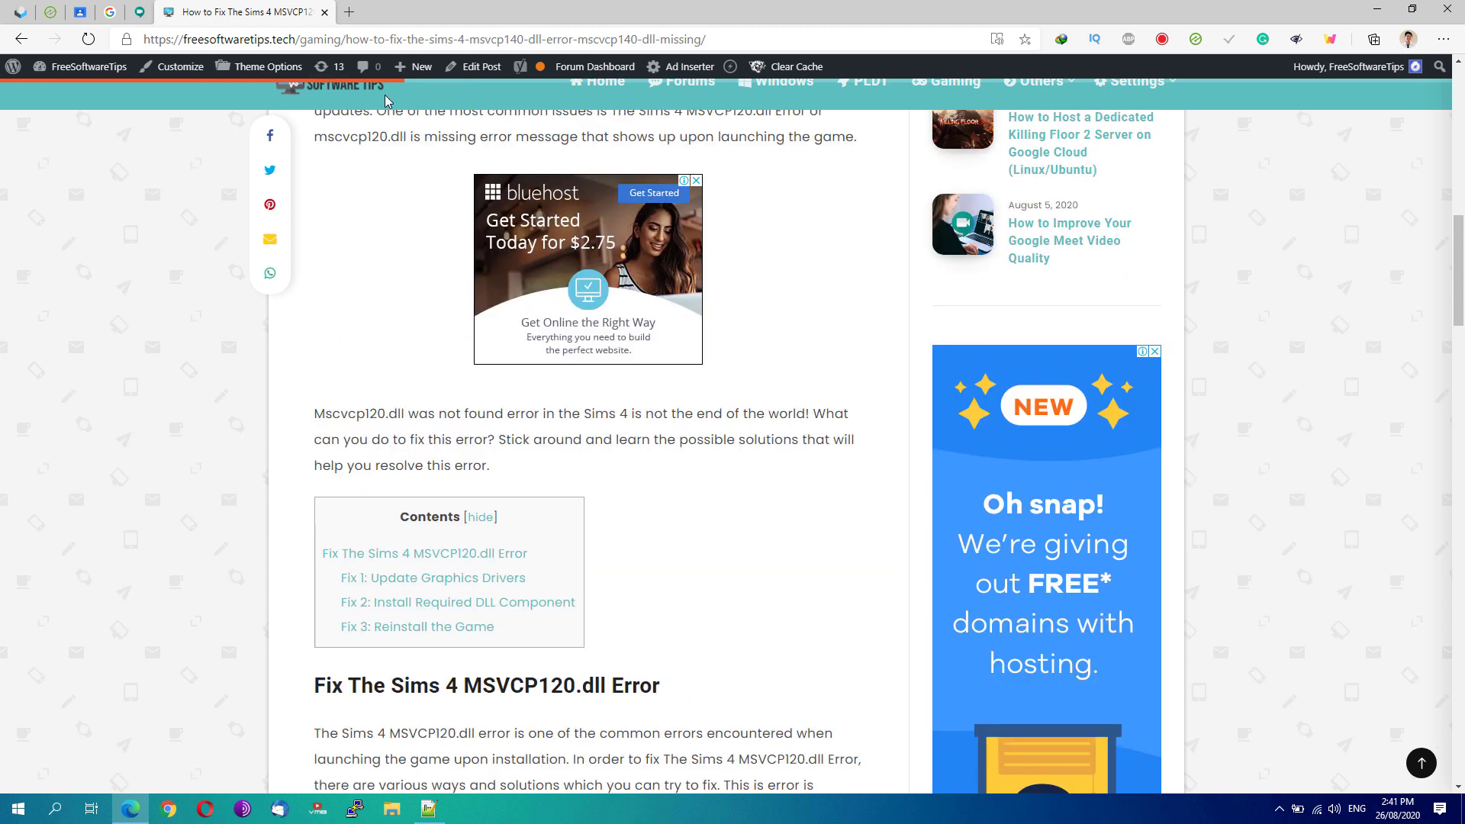
scroll(344, 436, "up", 4)
scroll(347, 435, "down", 5)
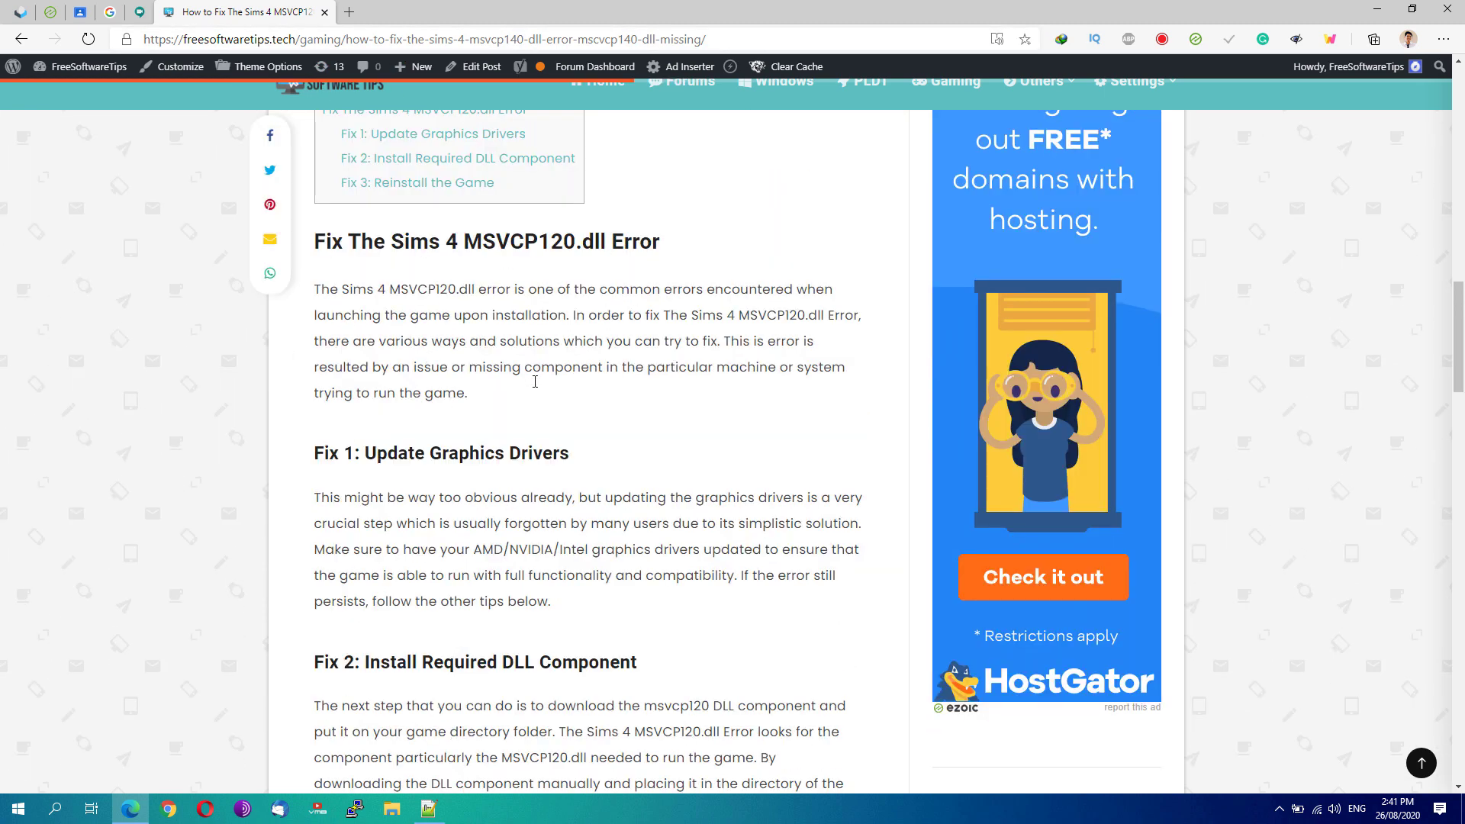
scroll(379, 253, "down", 5)
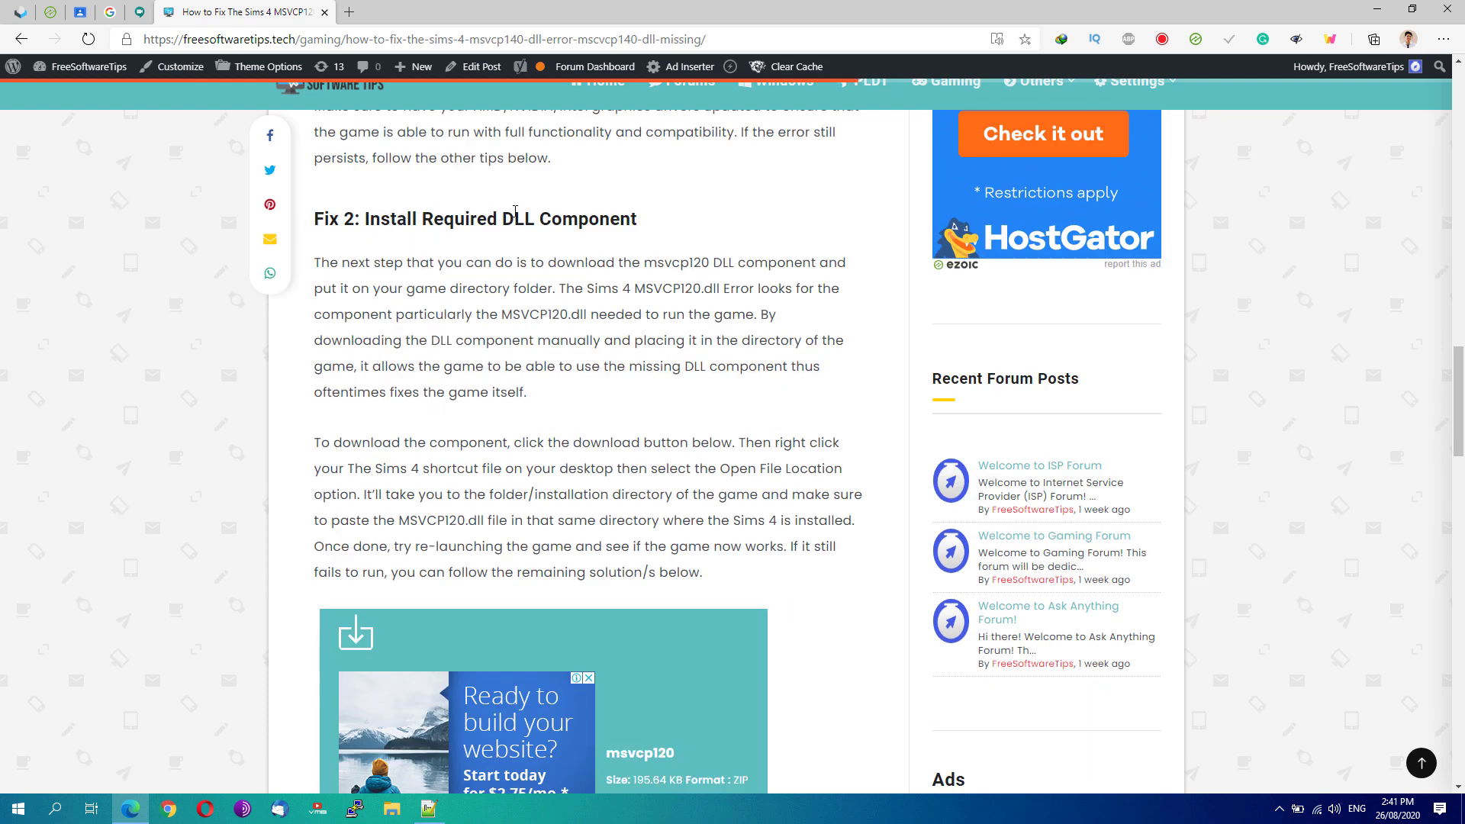
scroll(687, 321, "down", 5)
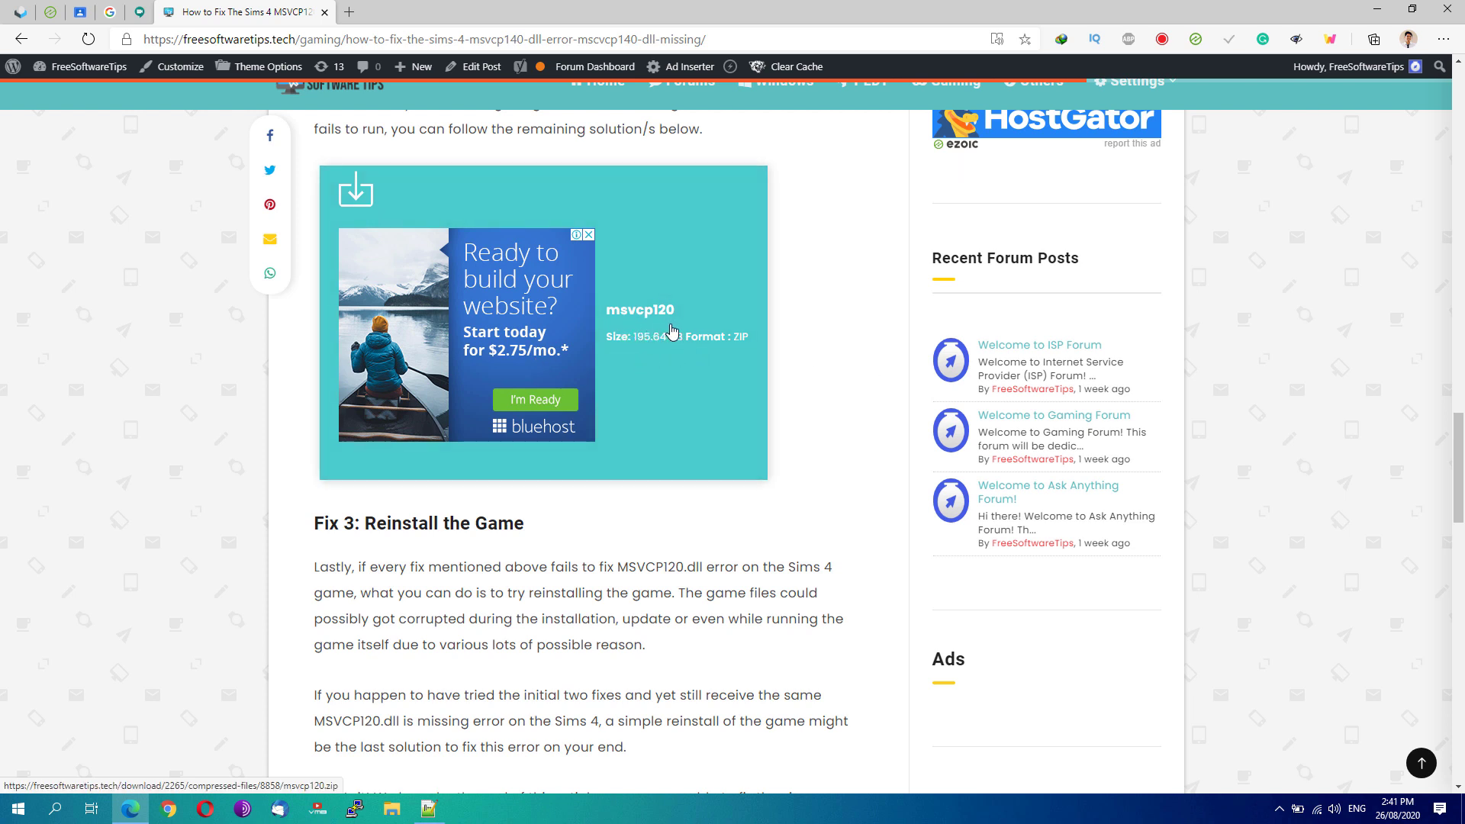
left_click(695, 336)
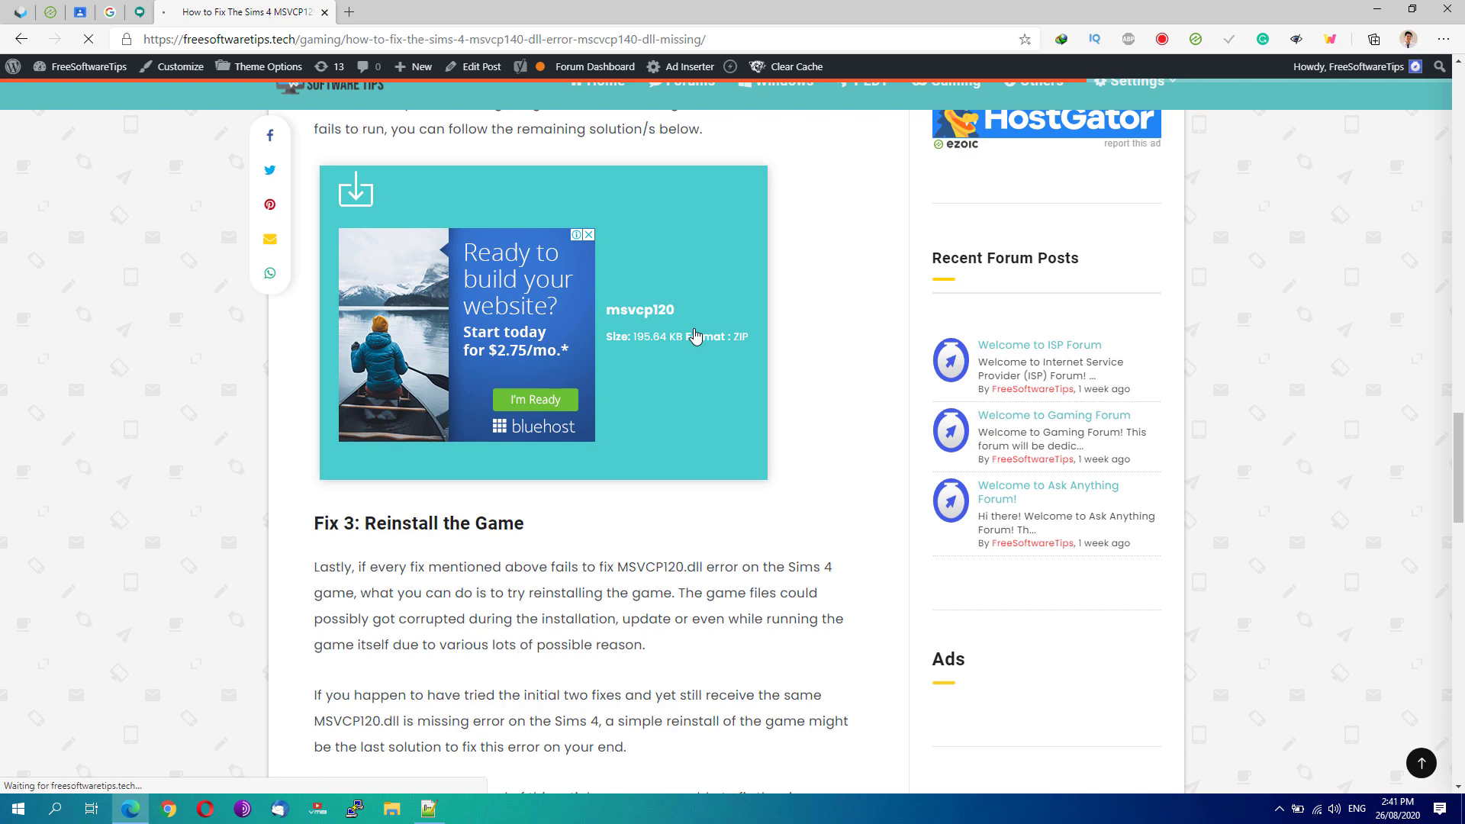
scroll(622, 415, "up", 4)
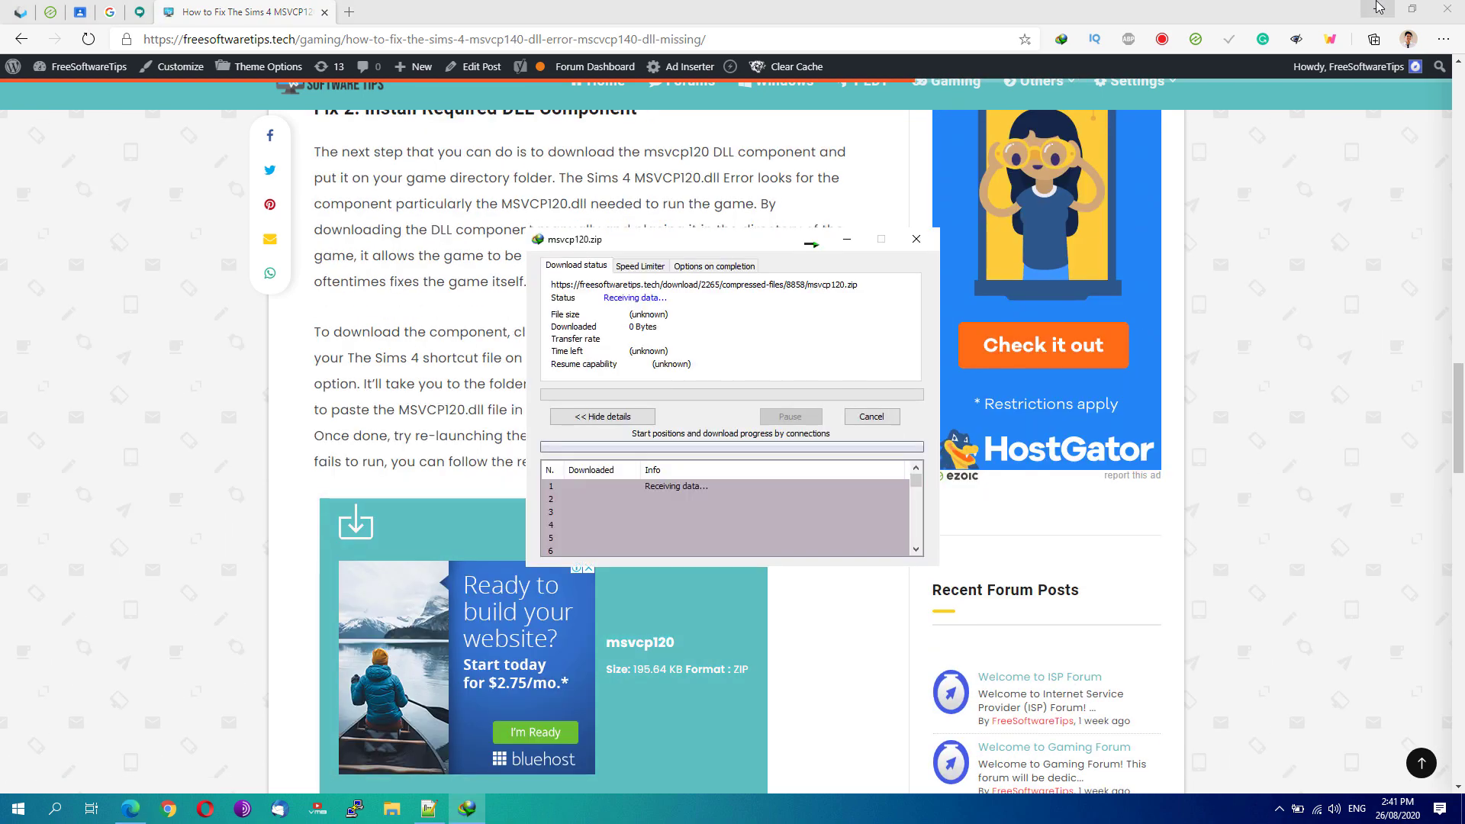
left_click(1379, 7)
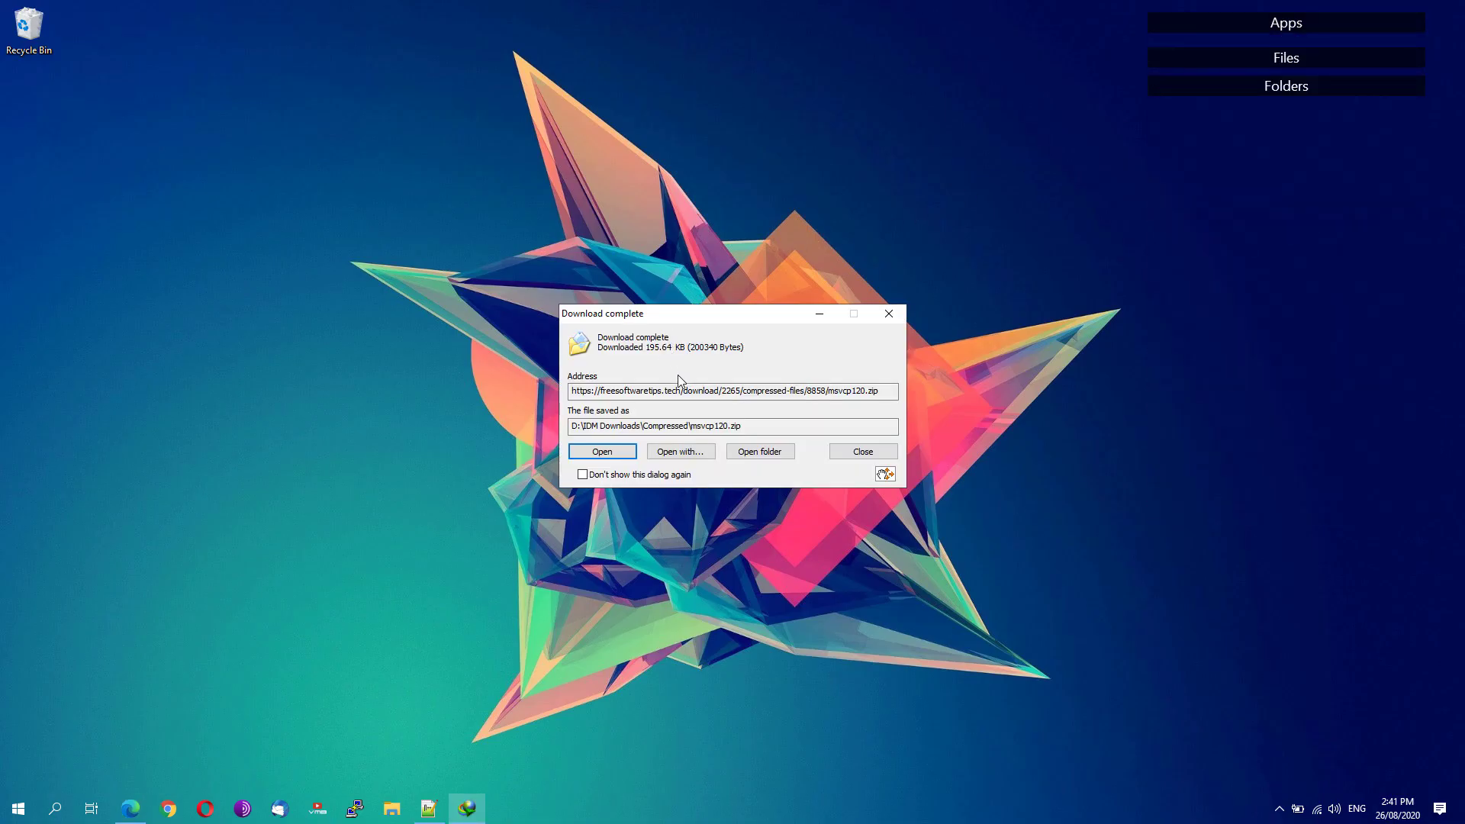
Step: Open the downloaded msvcp120.zip in WinRAR and search Start for 'the sims' to find the game shortcut
left_click(614, 453)
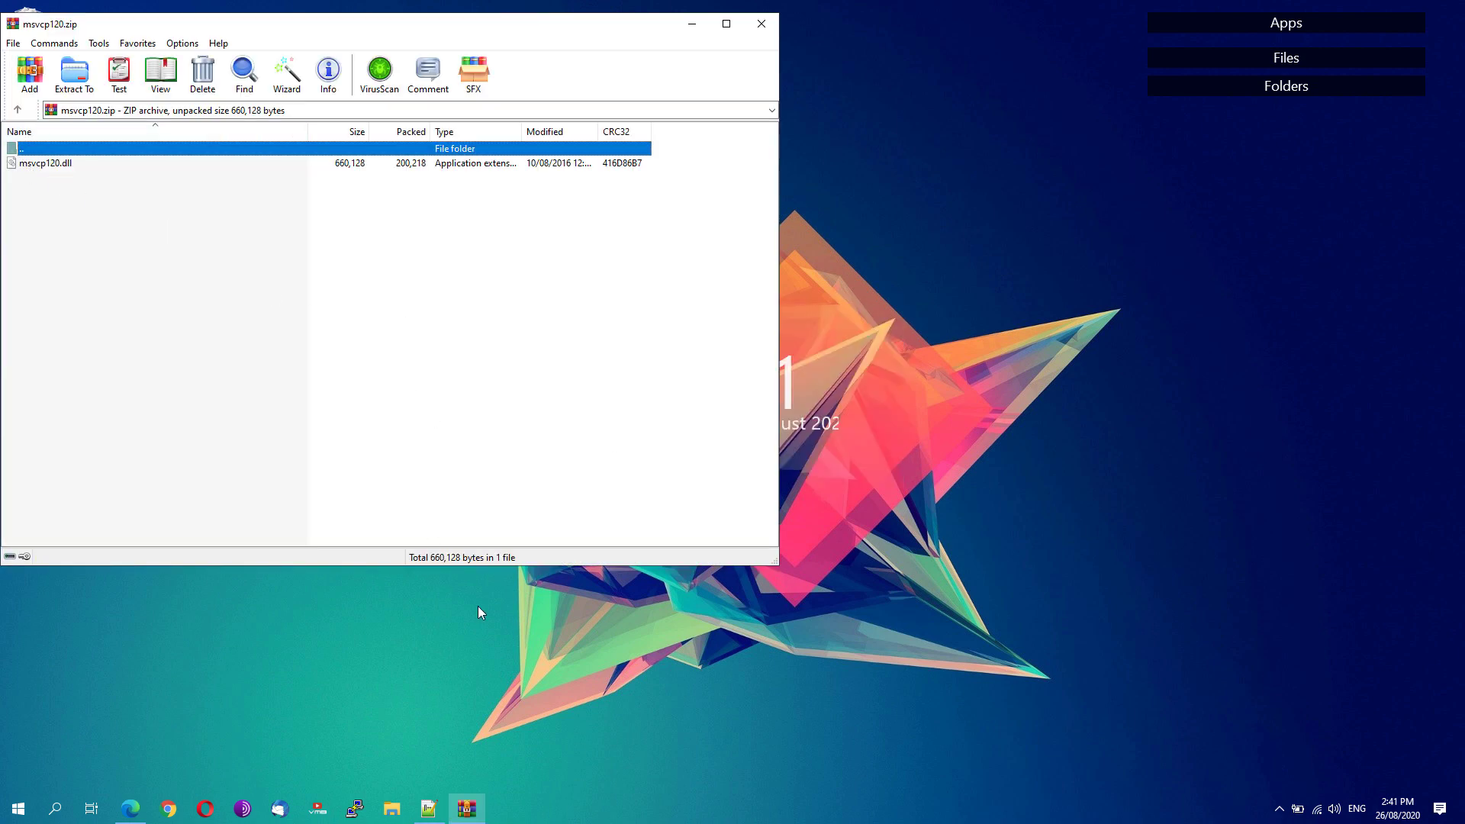
key("super")
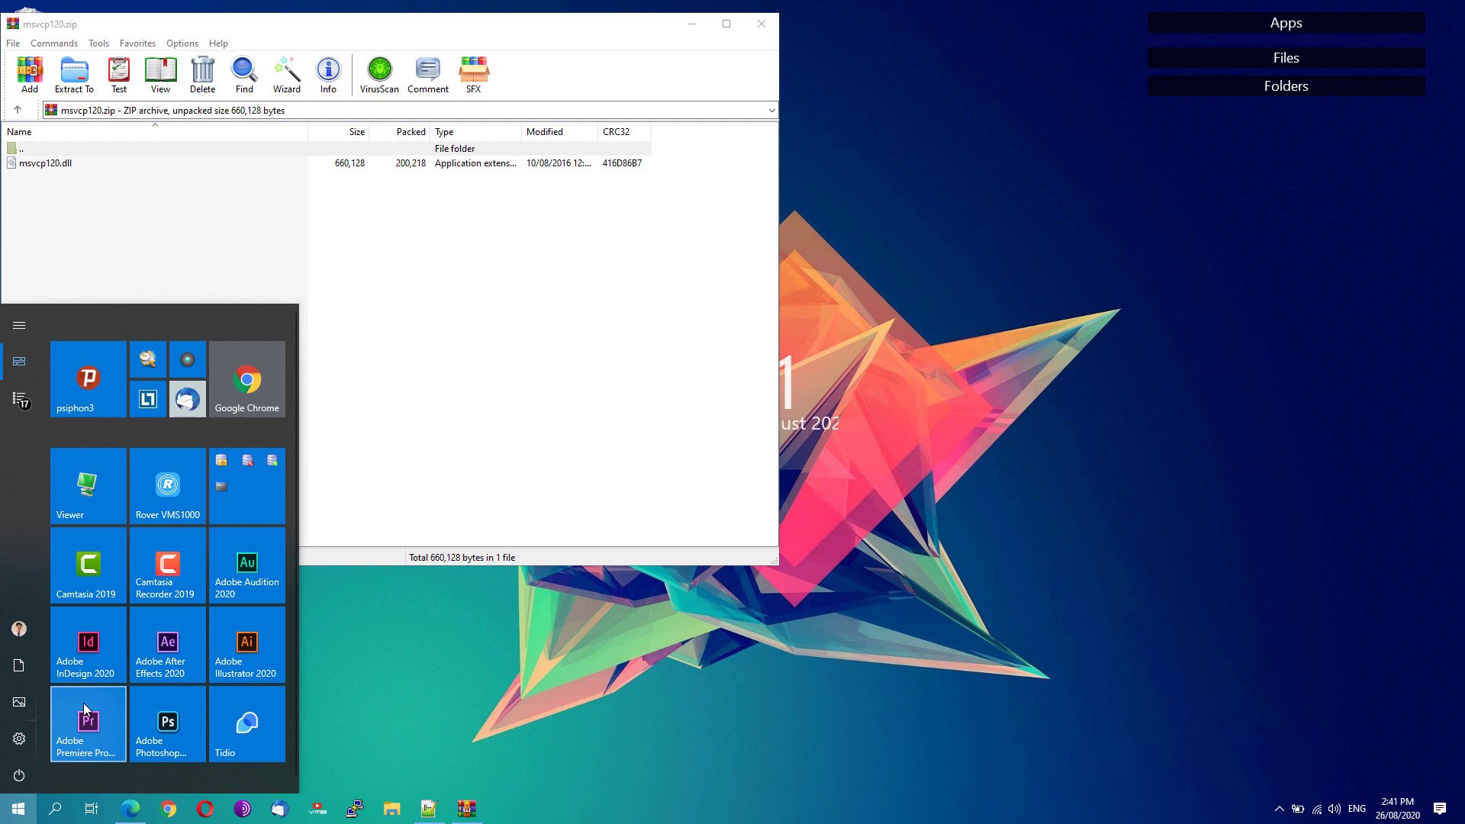
type("the sims")
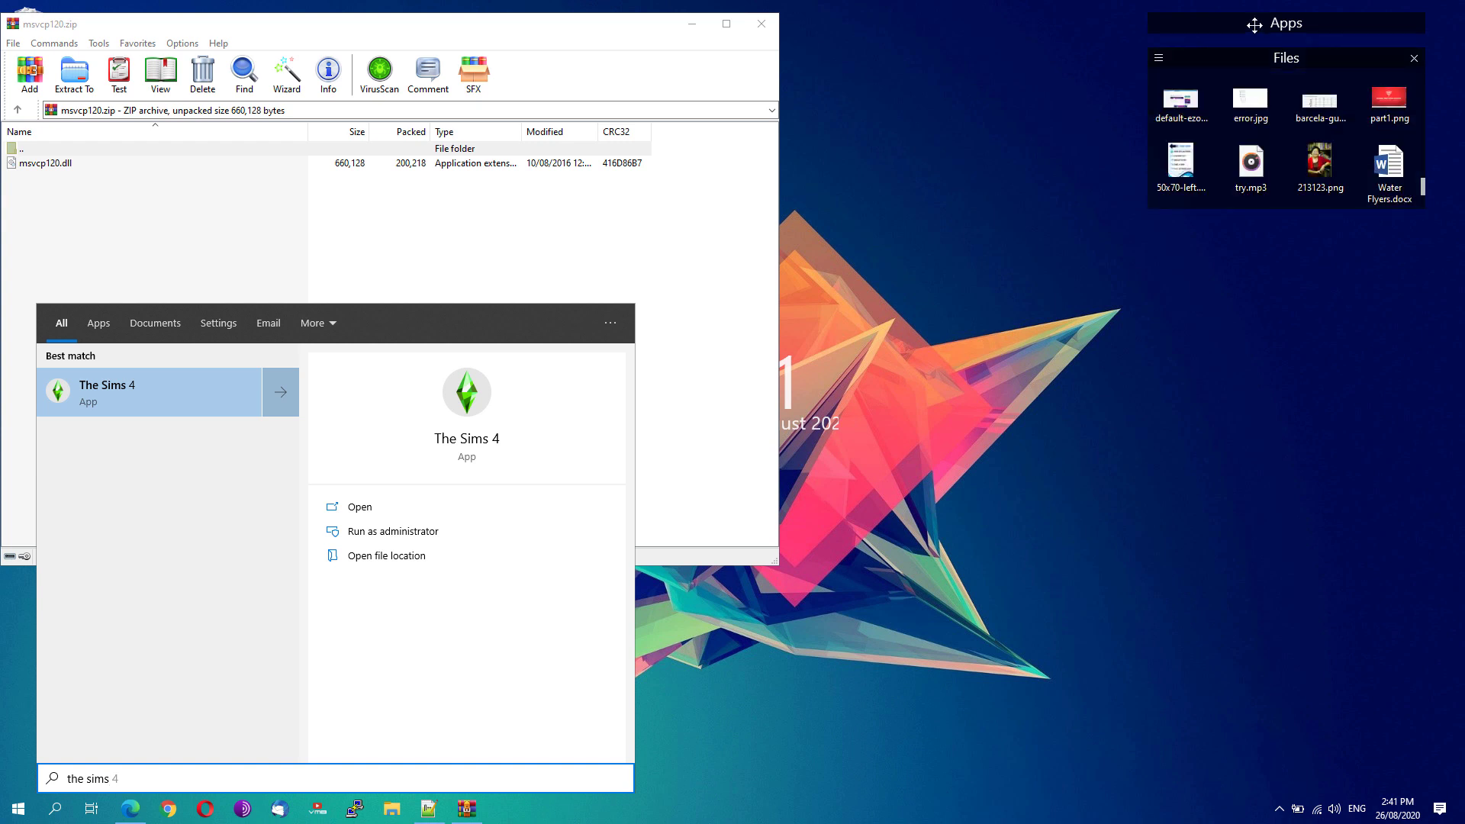
mouse_move(1252, 23)
left_click(1244, 426)
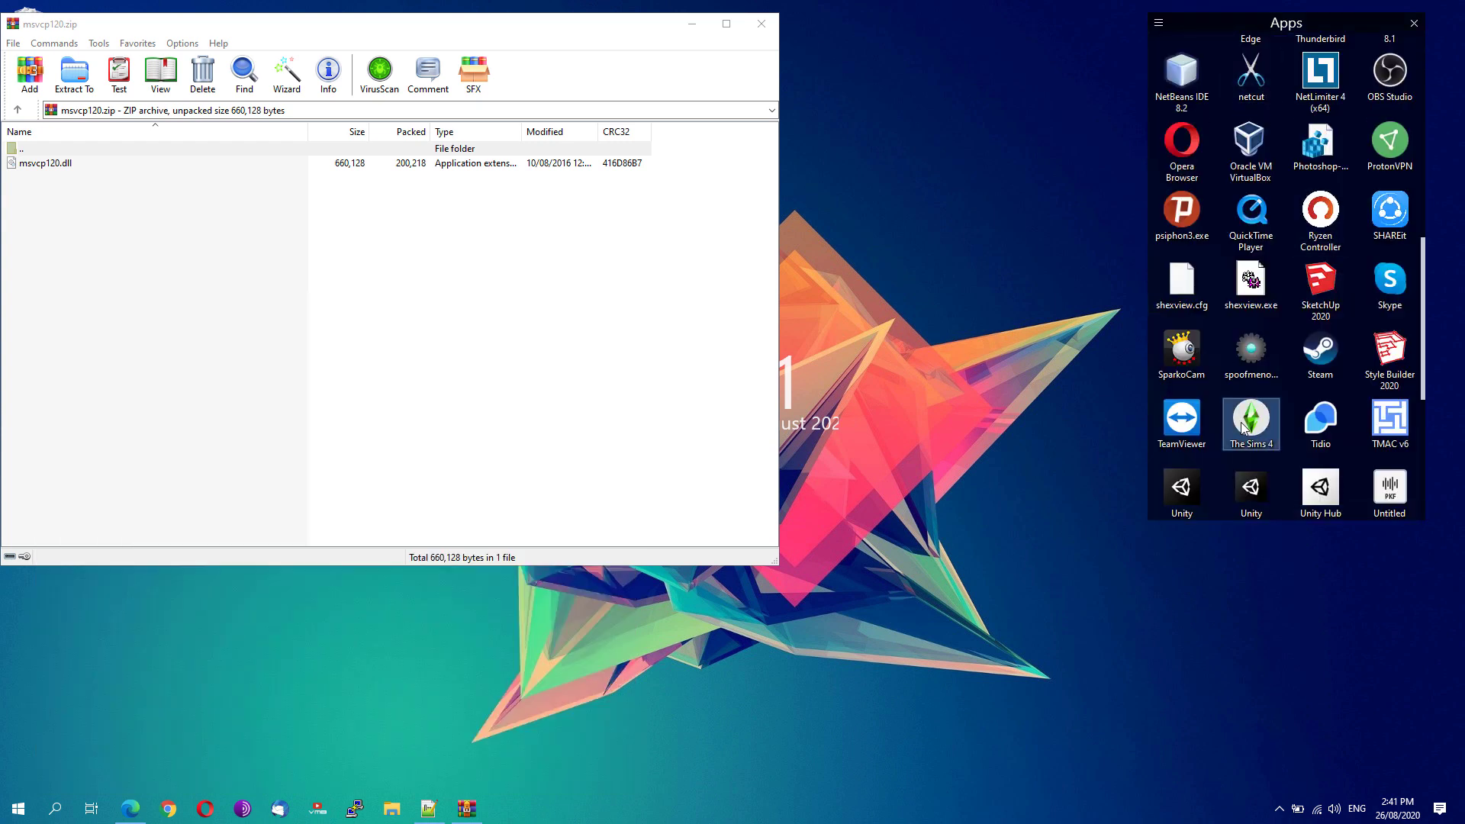
right_click(1255, 426)
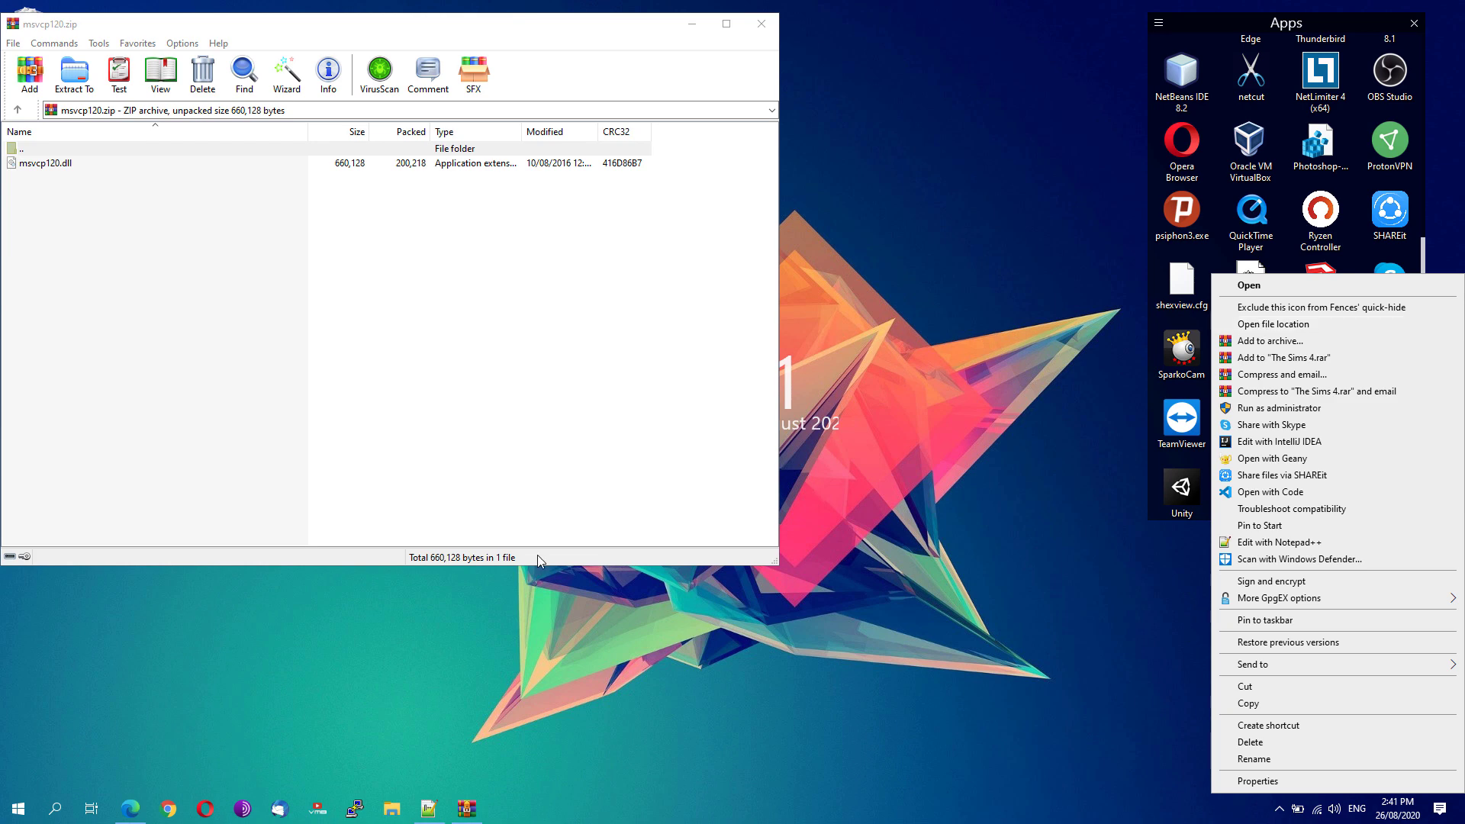
Step: Open the file location of The Sims 4 from a new Start search for 'the sims'
left_click(18, 809)
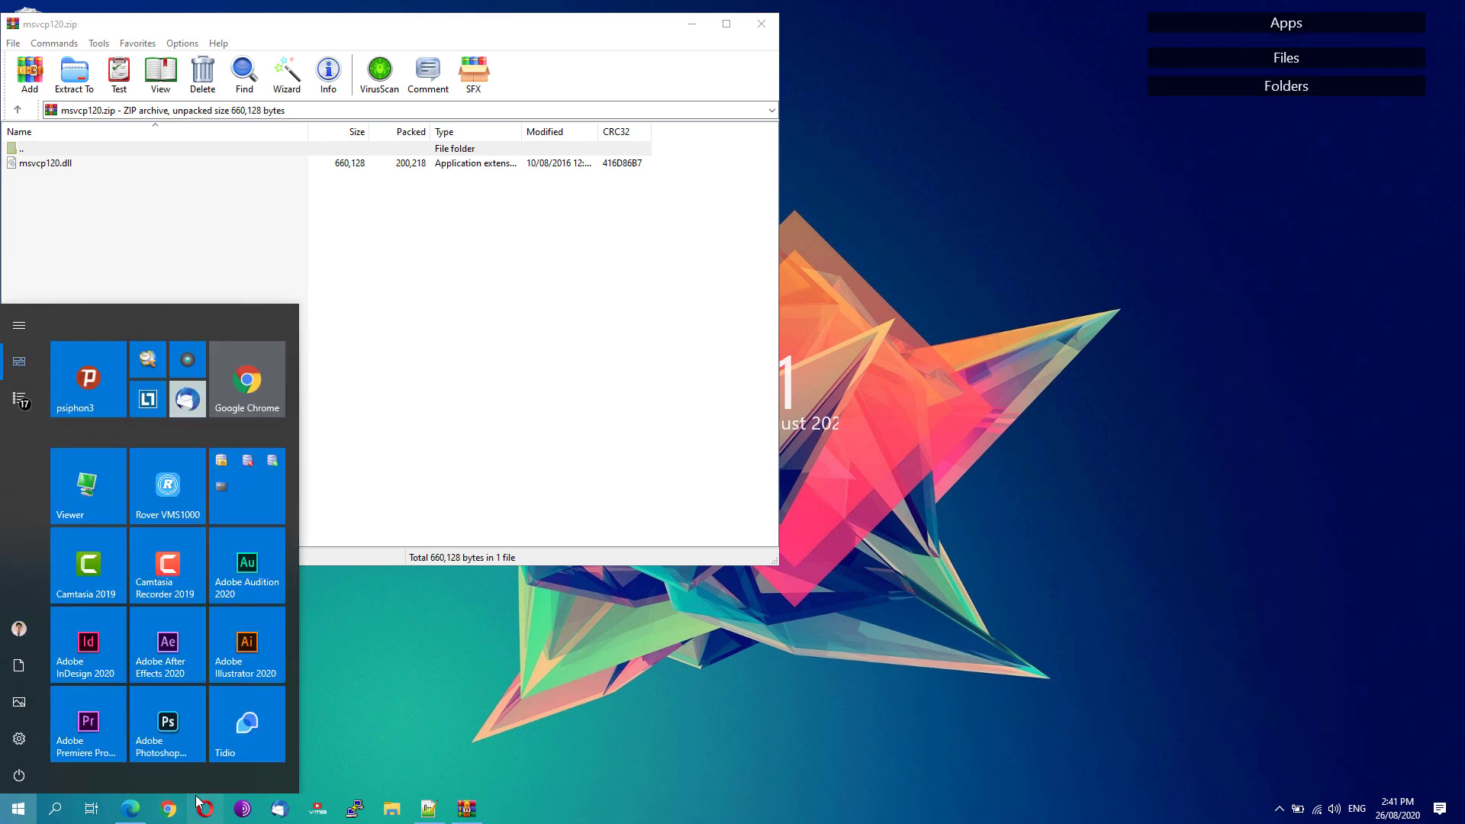
type("the s")
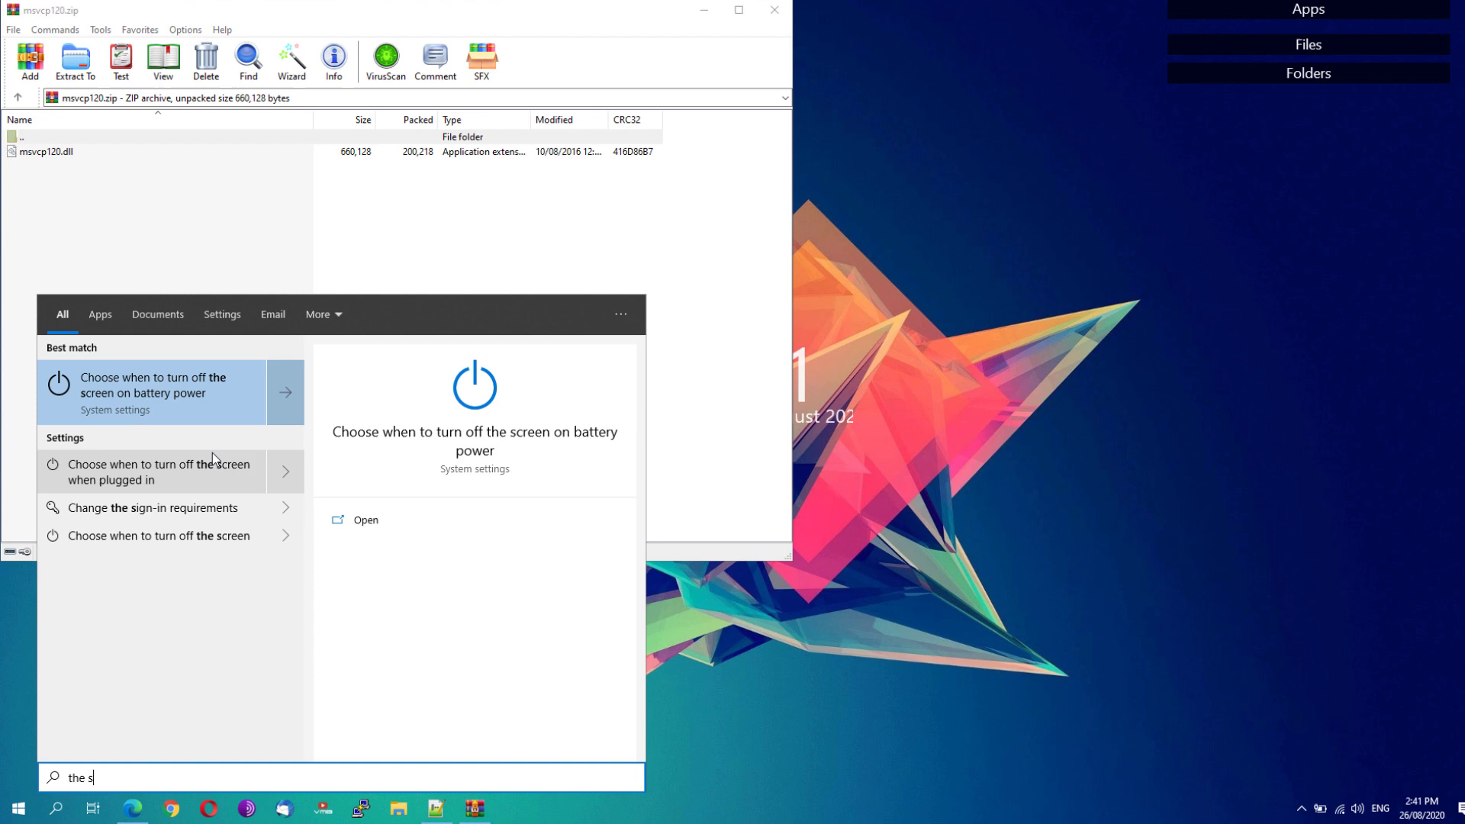
type("ims")
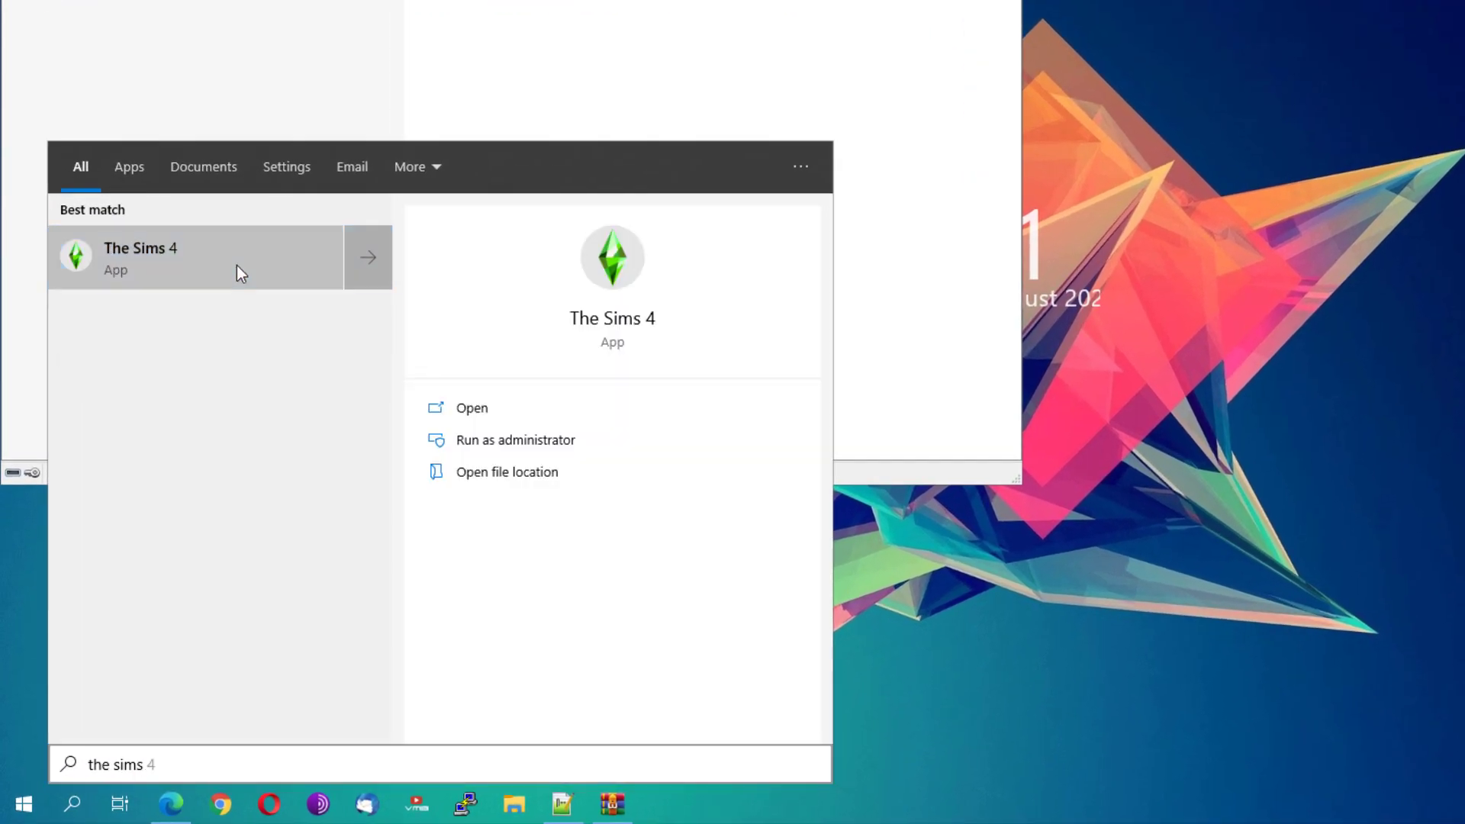
right_click(207, 252)
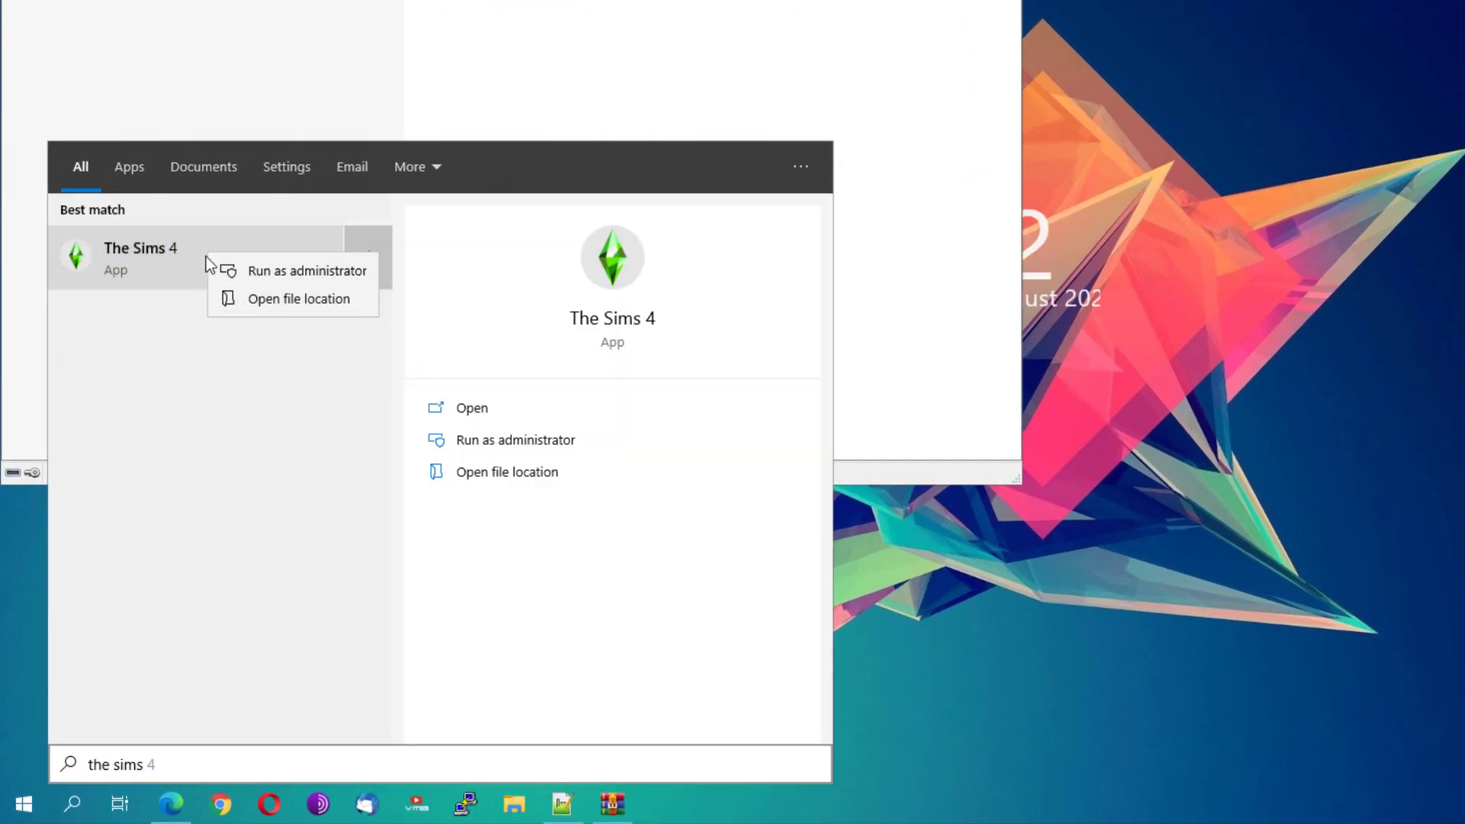
left_click(284, 306)
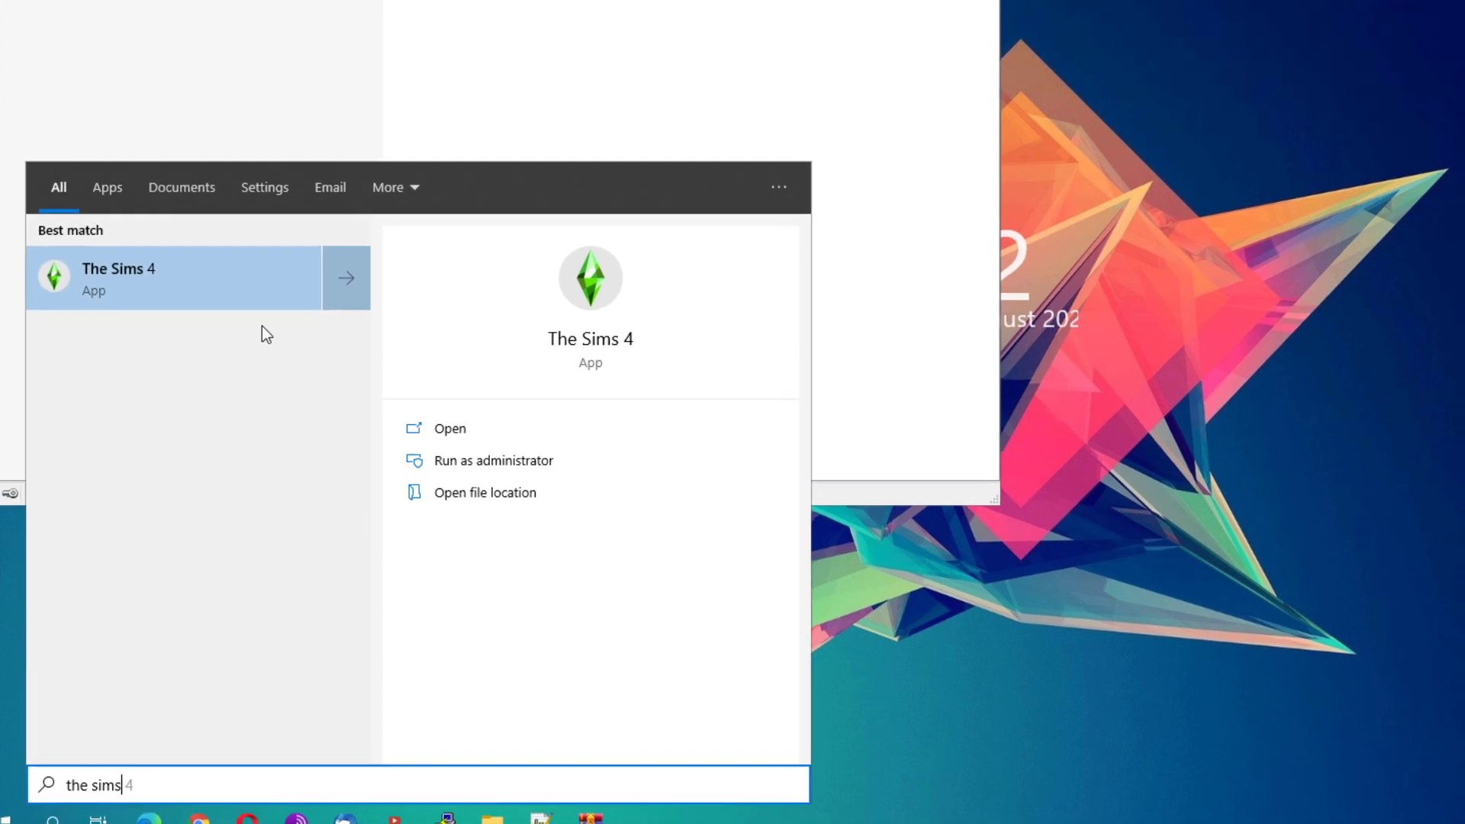
Step: Follow the shortcut to E:\Games\The Sims 4\Game\Bin and drag msvcp120.dll there from WinRAR
right_click(553, 703)
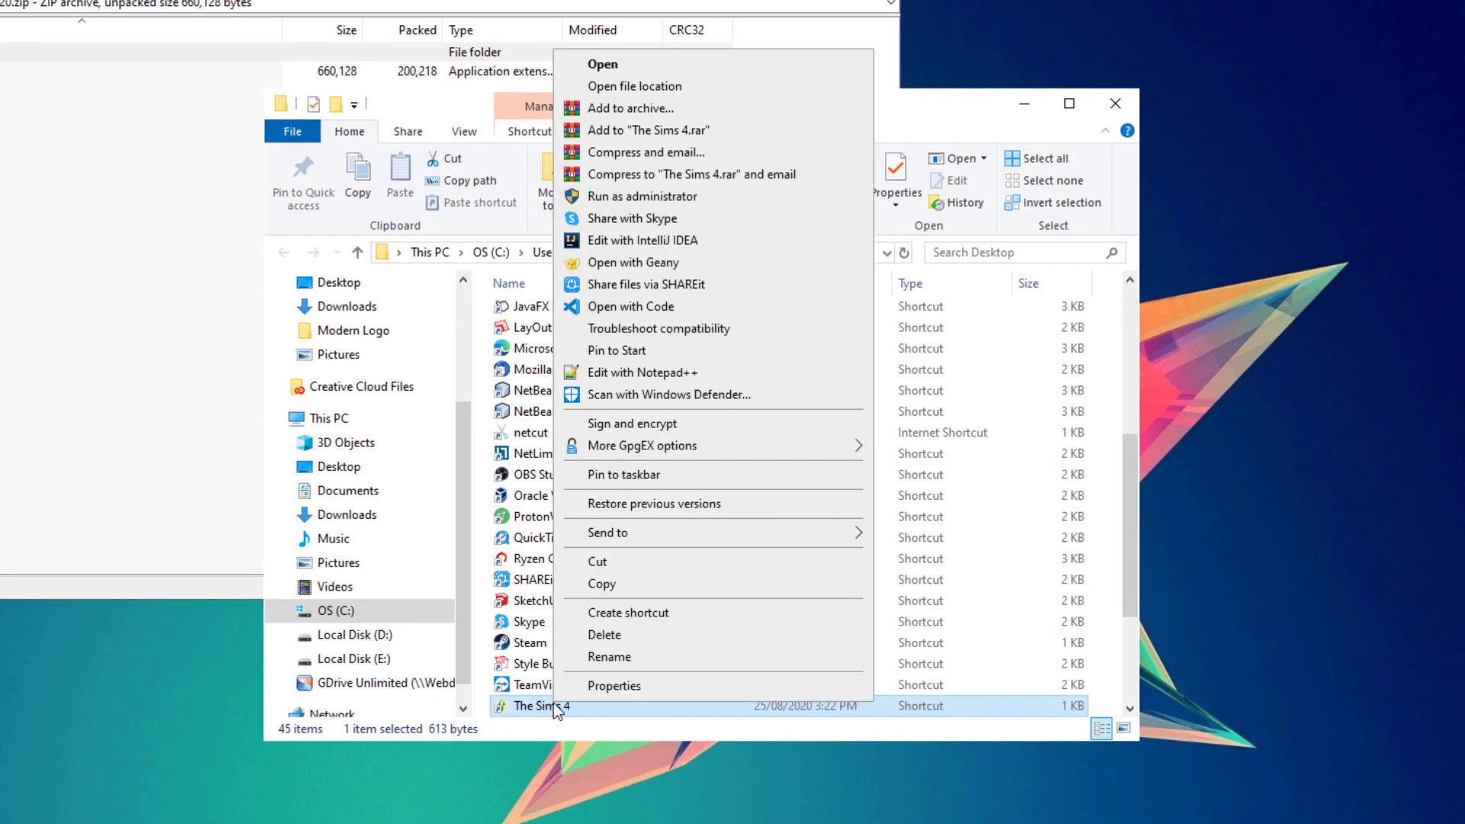
left_click(605, 86)
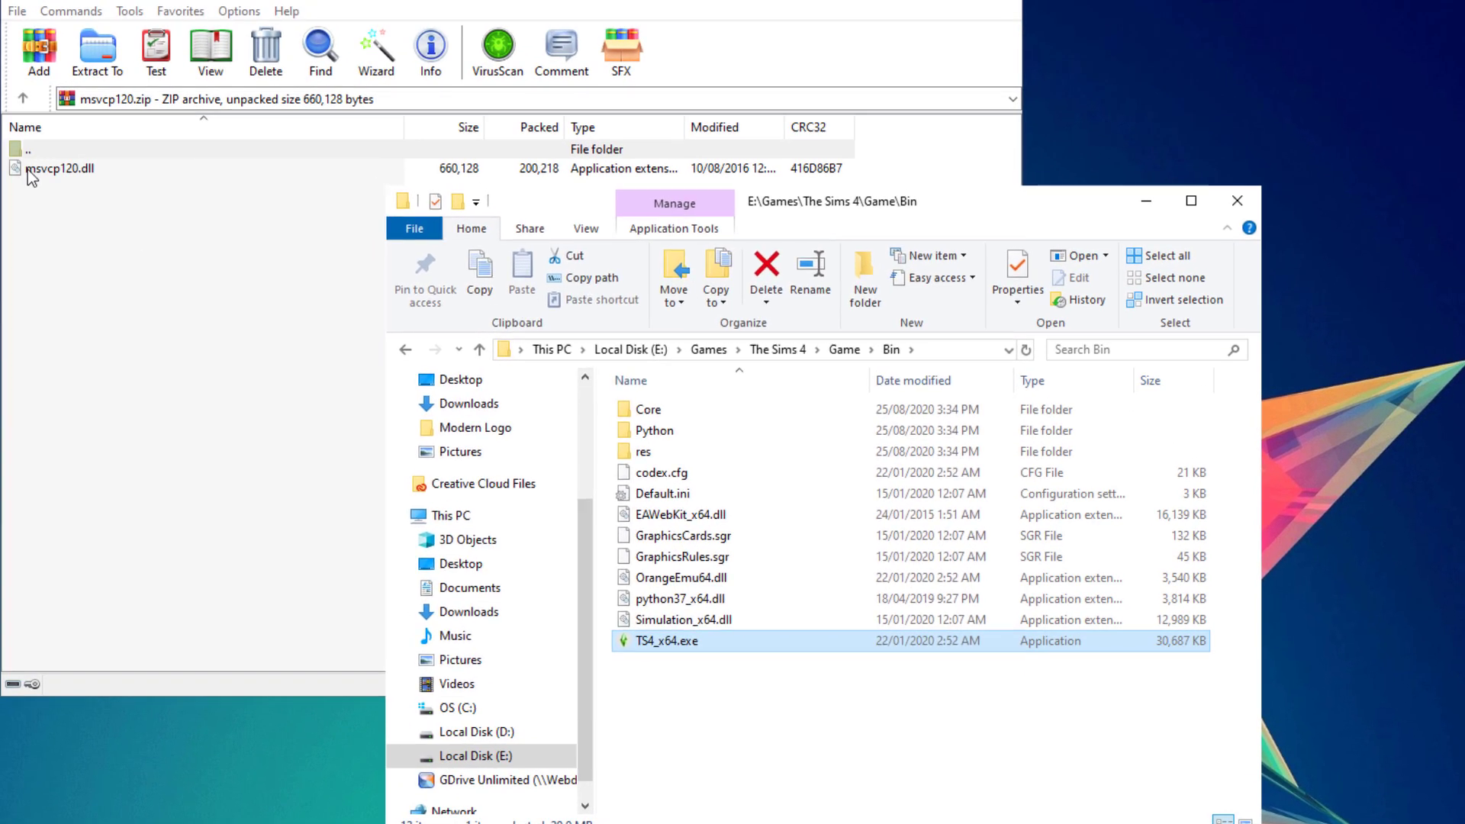
left_click_drag(31, 172, 883, 778)
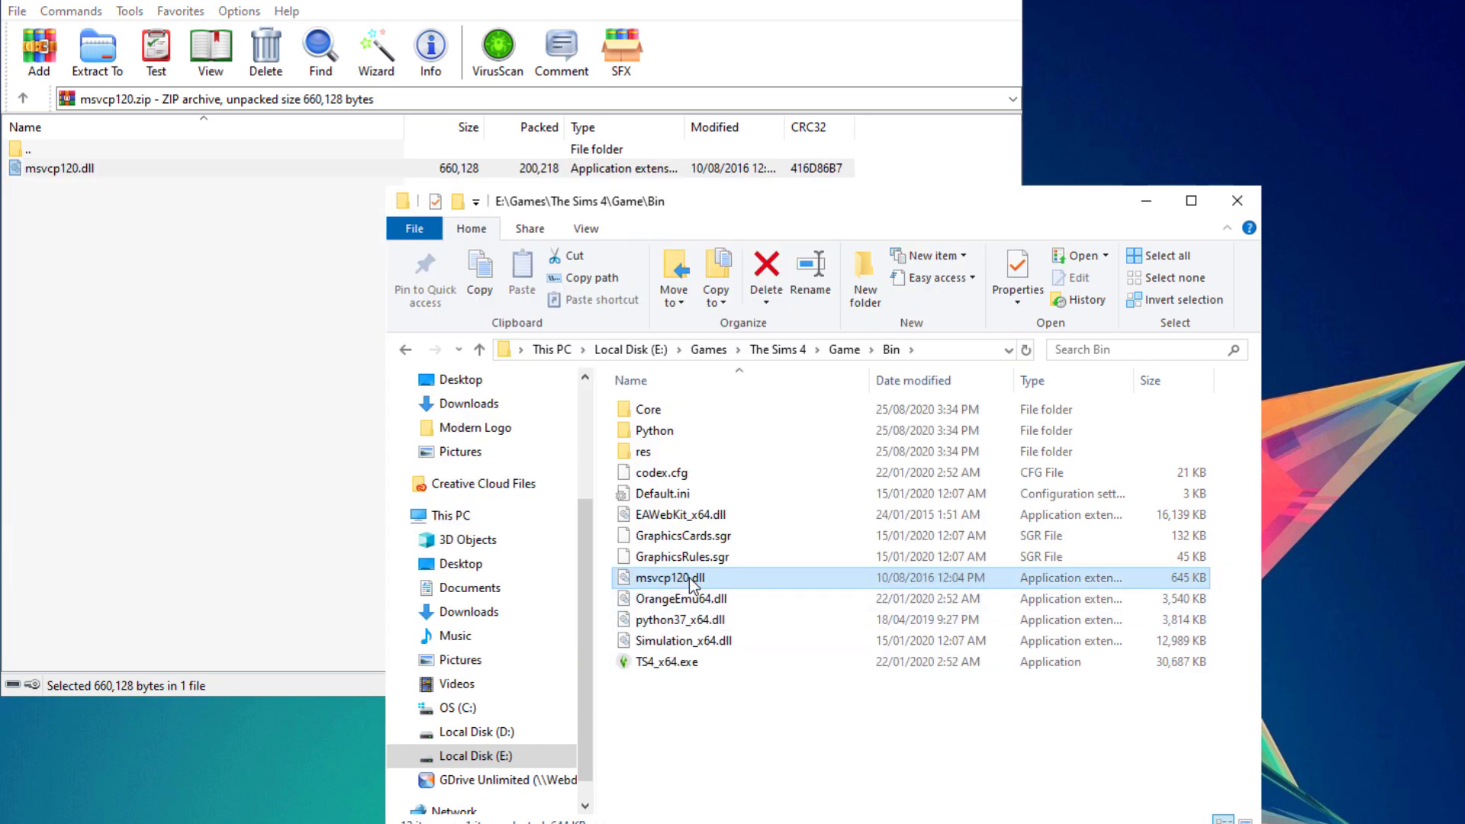
mouse_move(697, 585)
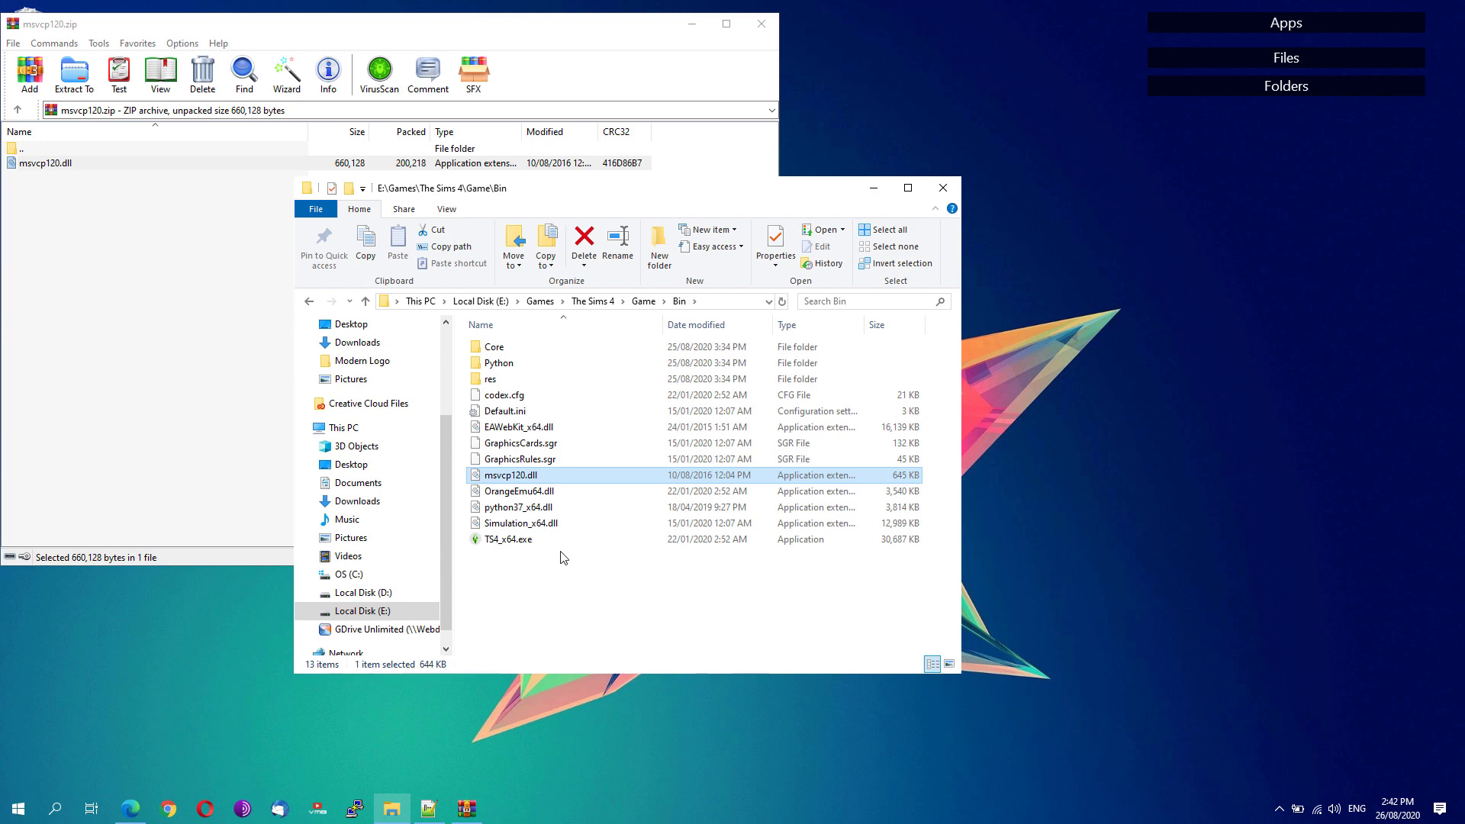
Step: Relaunch The Sims 4 and allow it through Windows Defender Firewall on private and public networks
left_click(18, 808)
mouse_move(1287, 23)
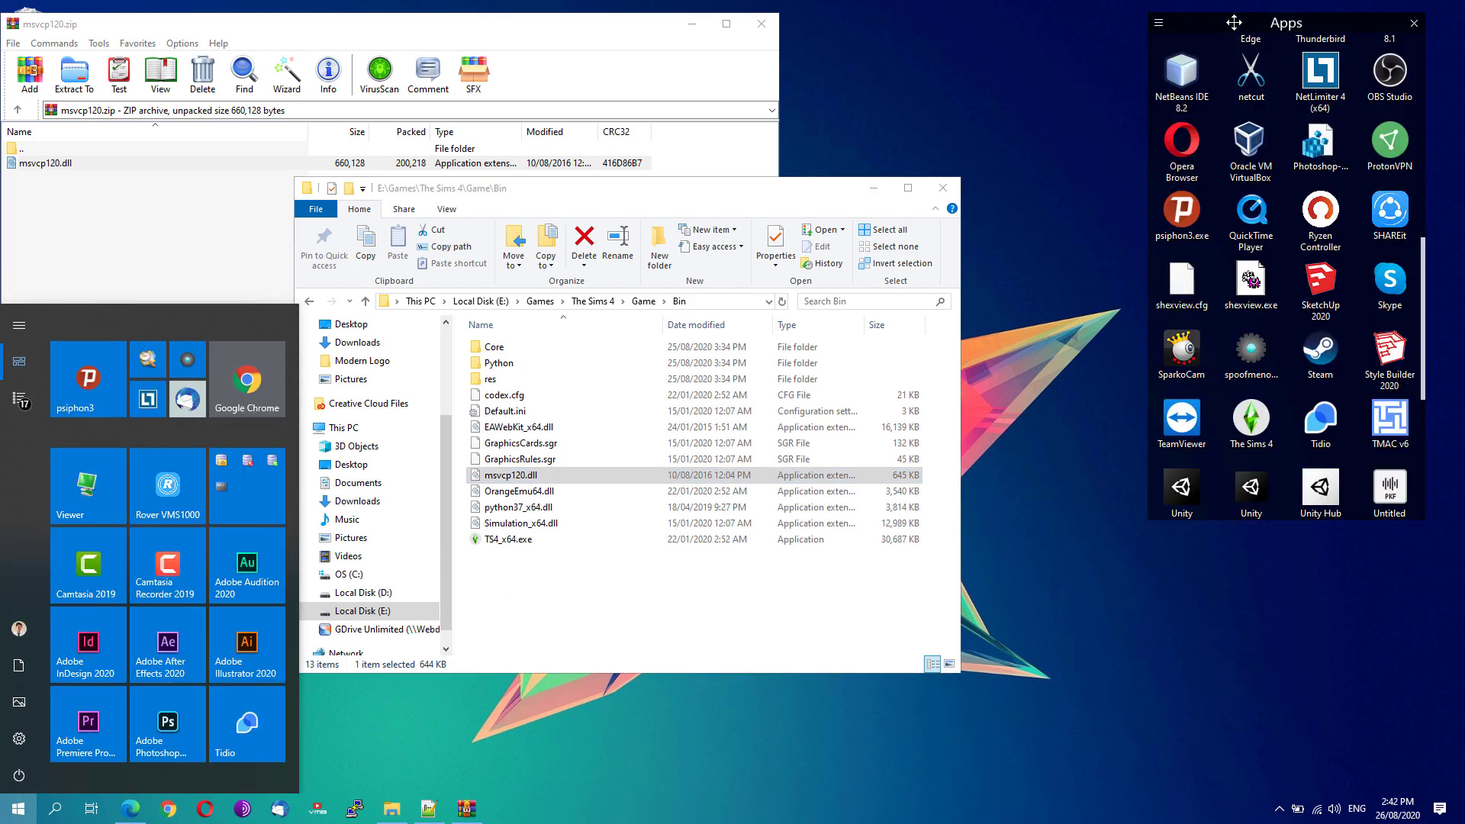
left_click(1249, 427)
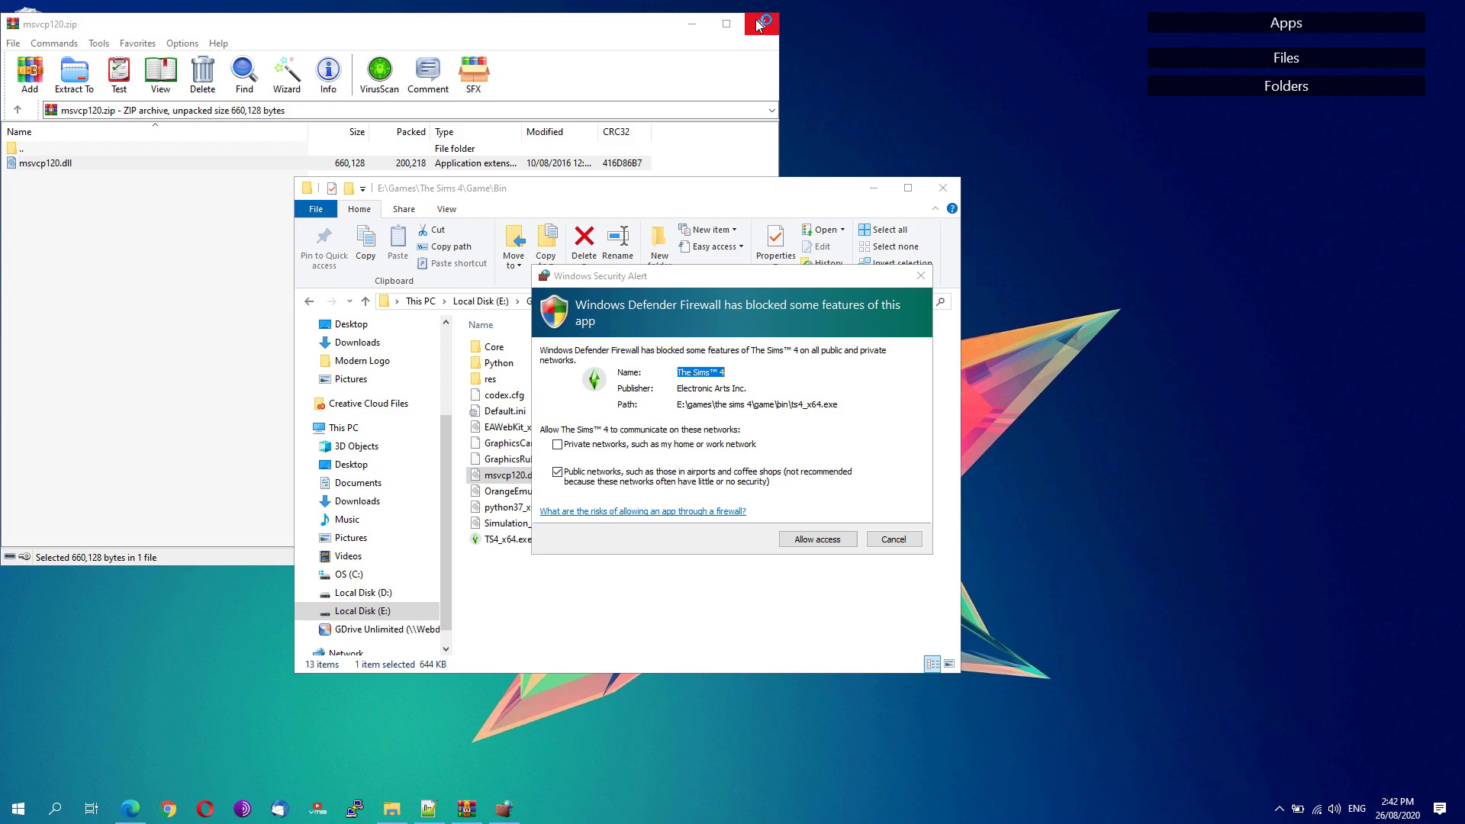
left_click(762, 24)
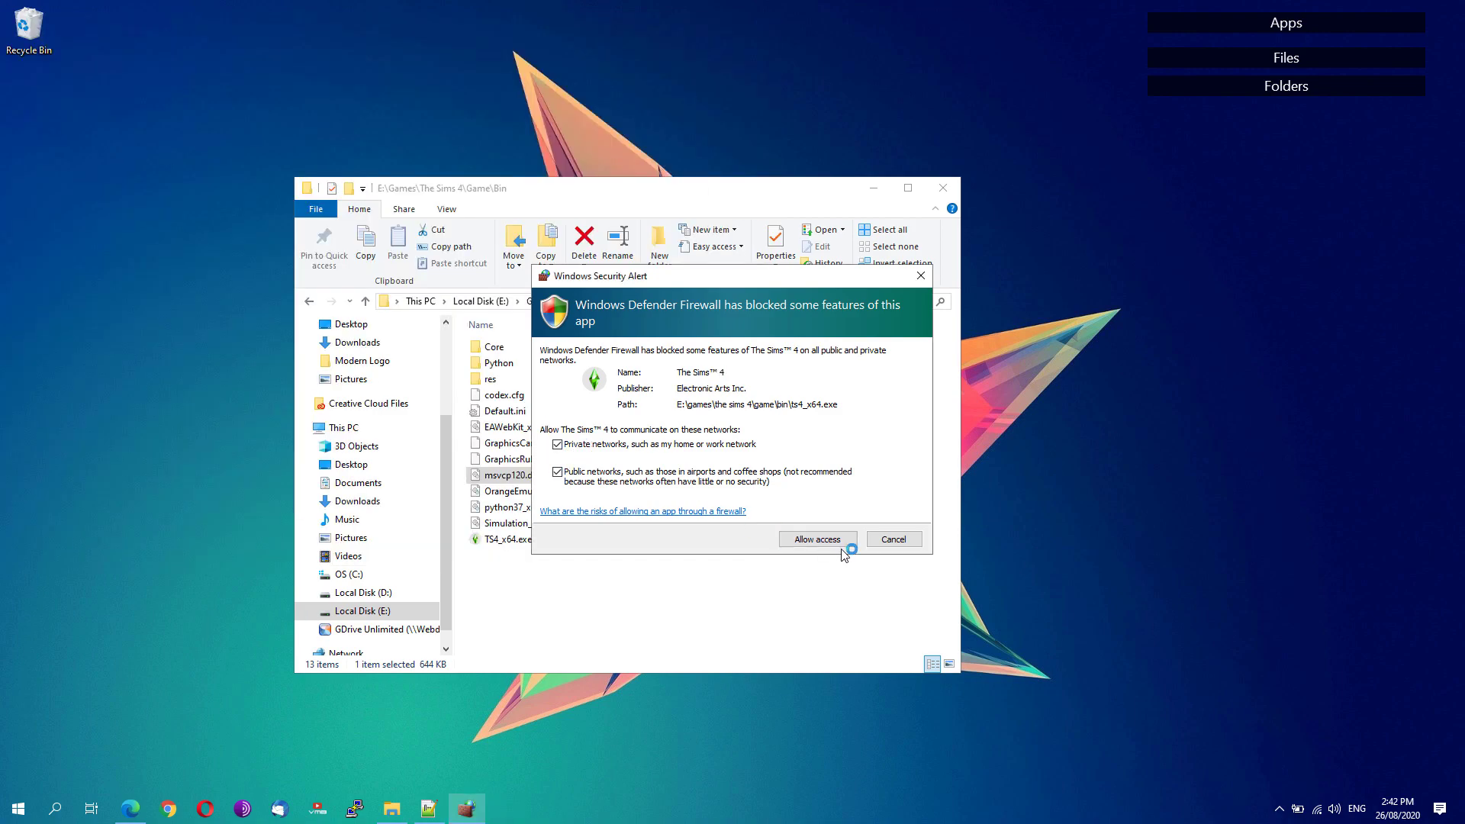